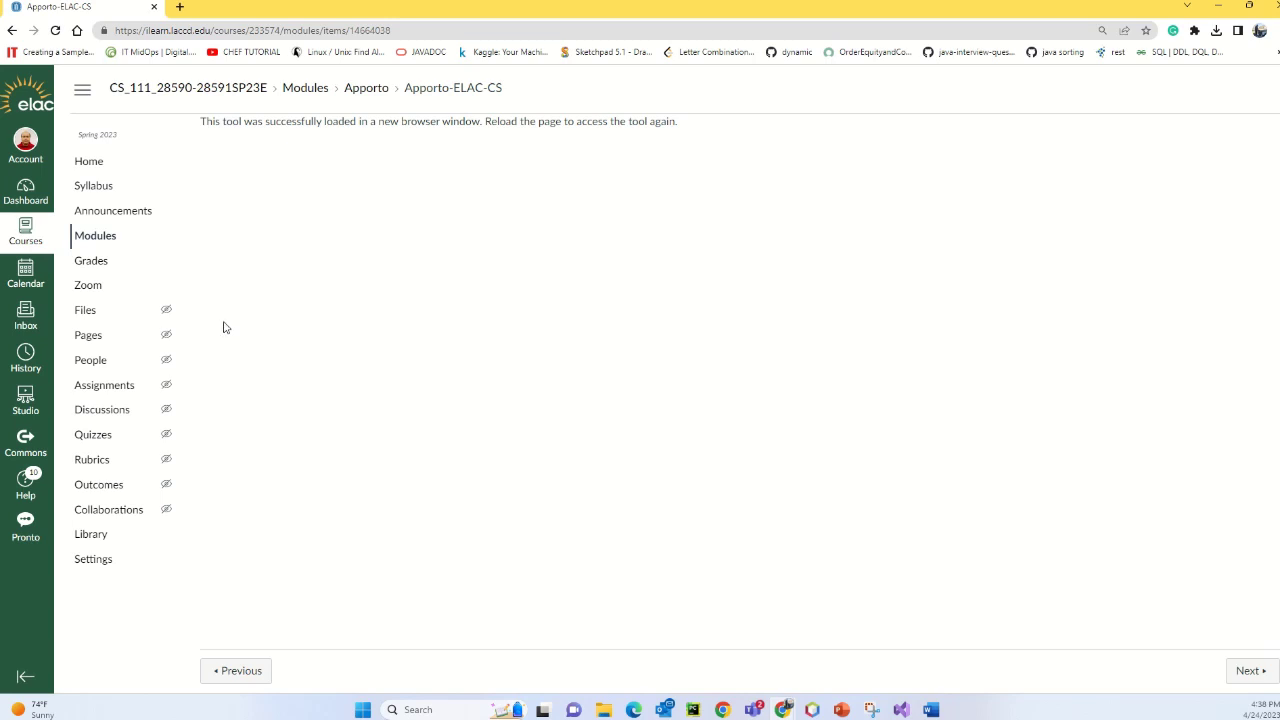
# - Load the Apporto-ELAC-CS item from the course Modules list in a new window
pyautogui.moveTo(608, 5)
pyautogui.click(101, 245)
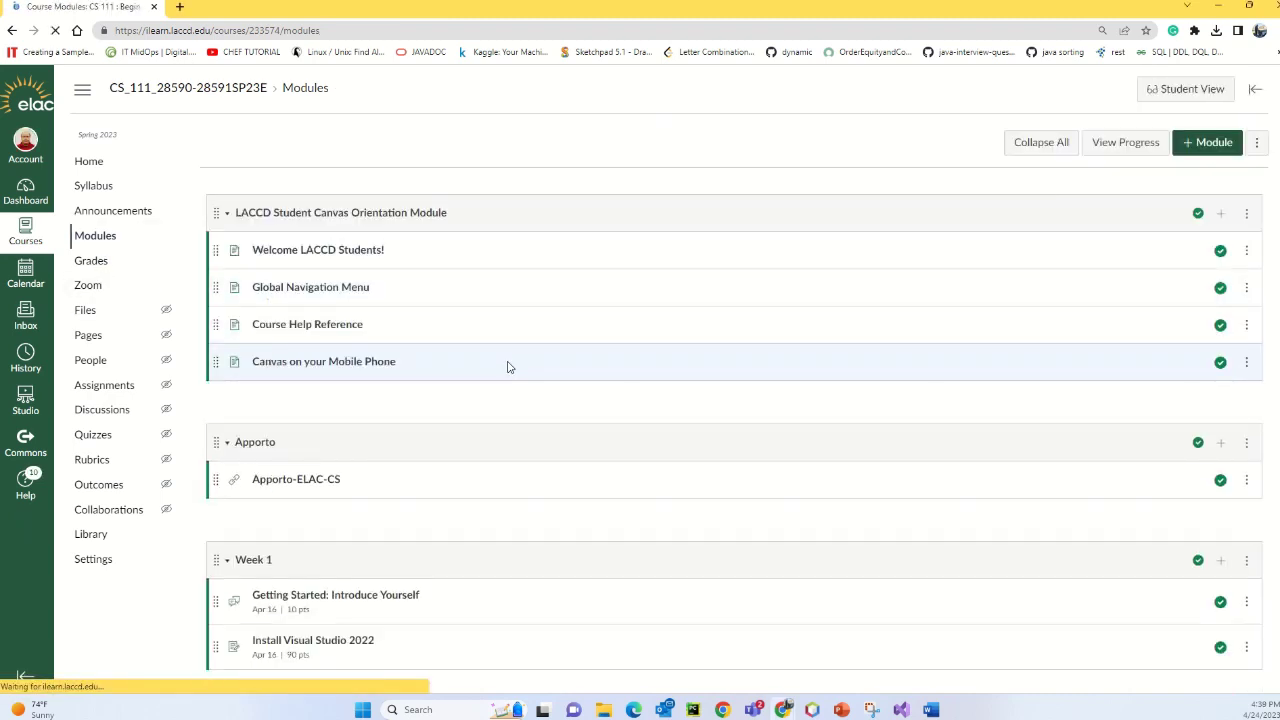
pyautogui.scroll(-1, 508, 366)
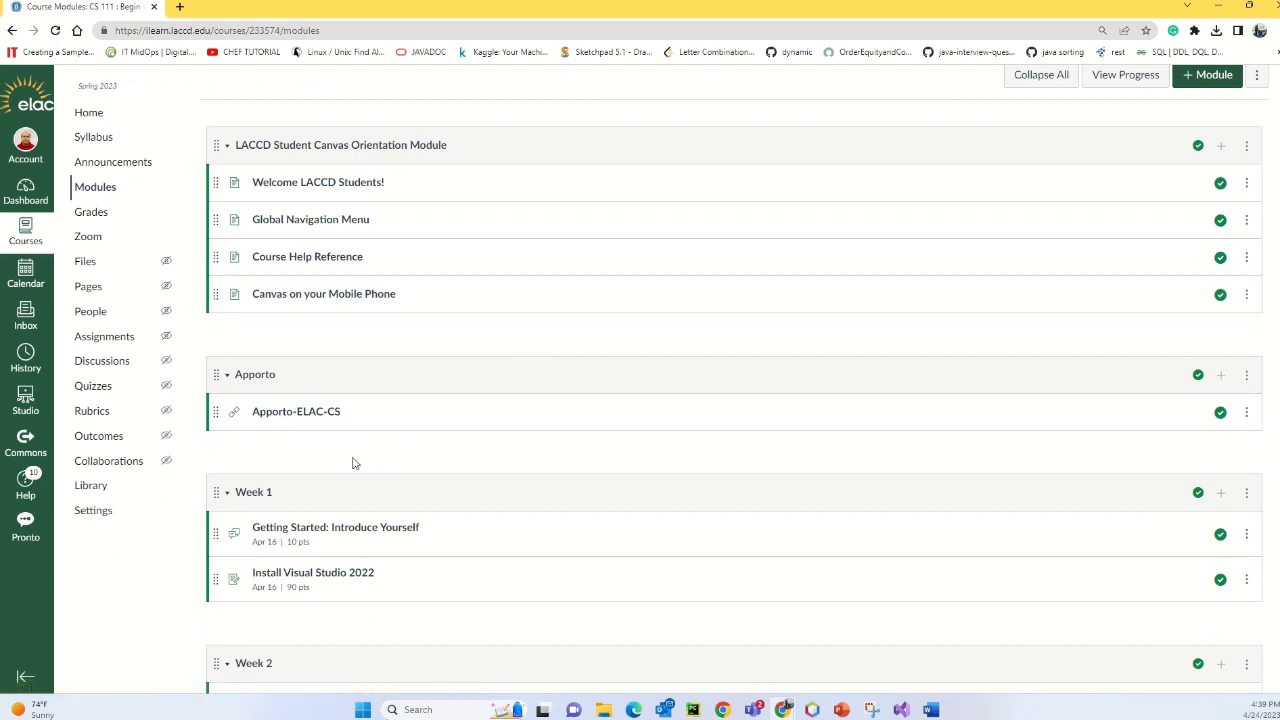
pyautogui.click(310, 417)
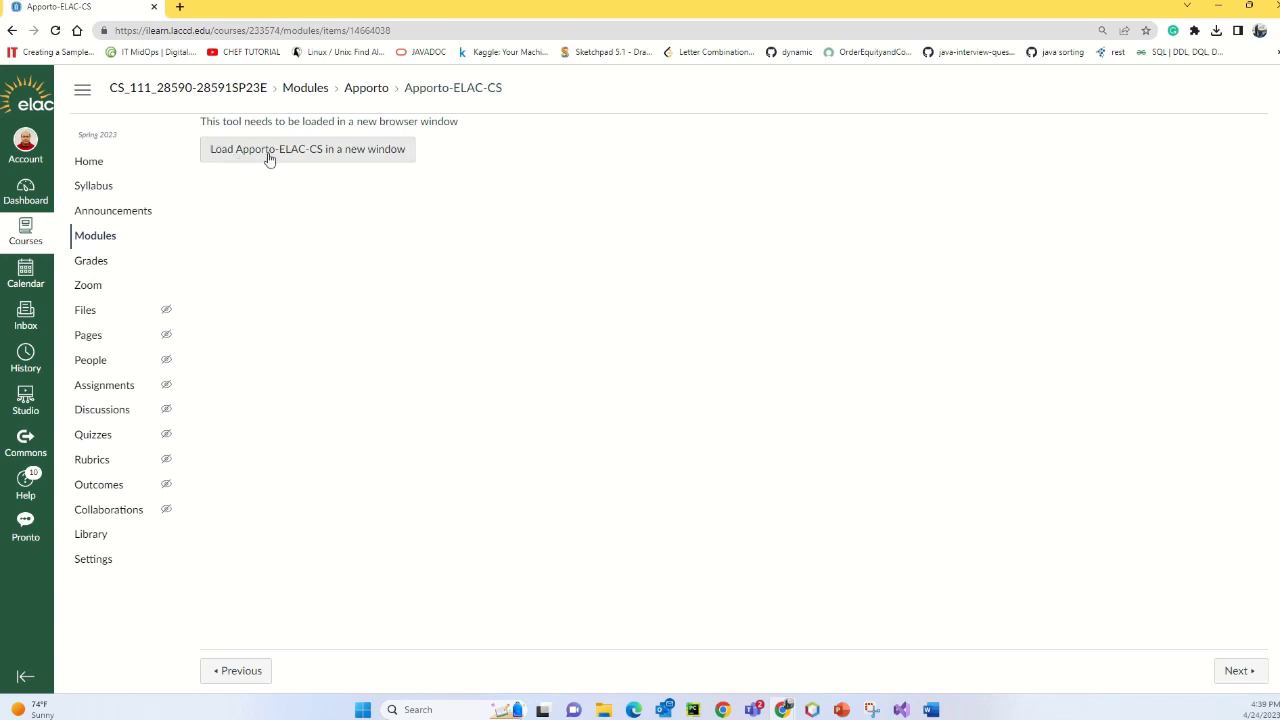
pyautogui.click(358, 158)
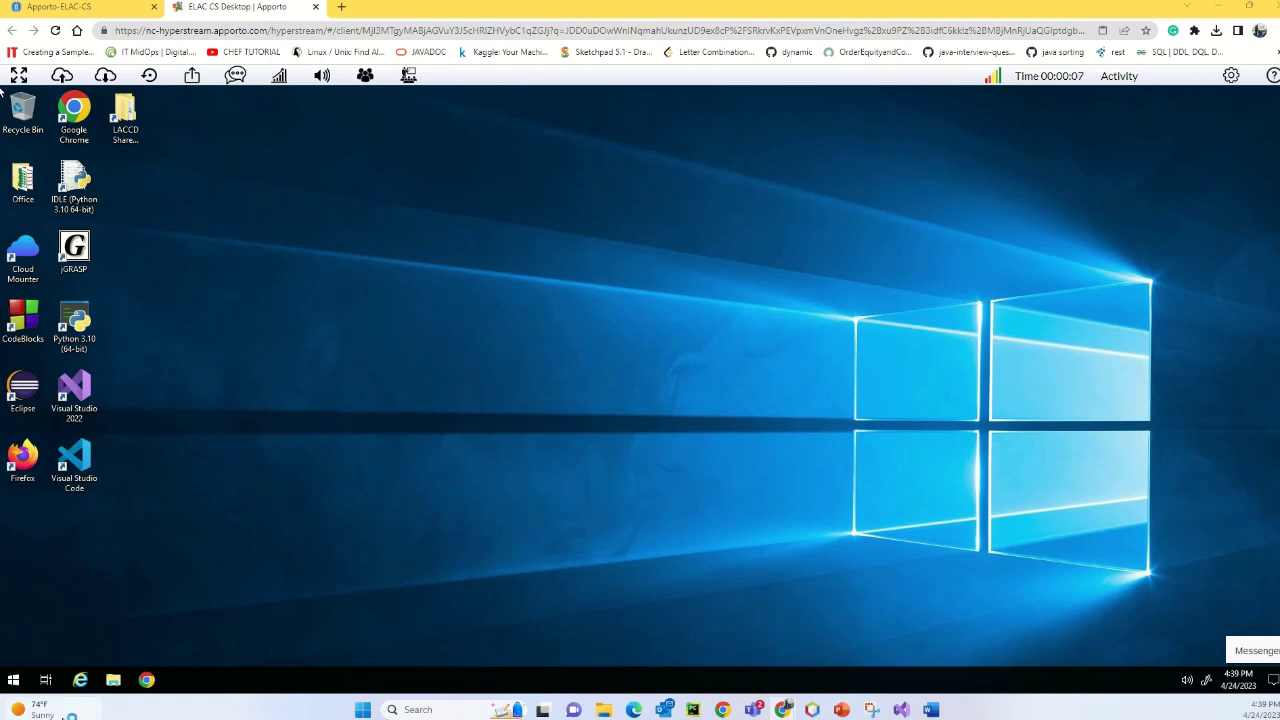
# - Dismiss the news panel, search the remote Start menu for 'visu', and launch Visual Studio 2022
pyautogui.click(30, 709)
pyautogui.click(247, 706)
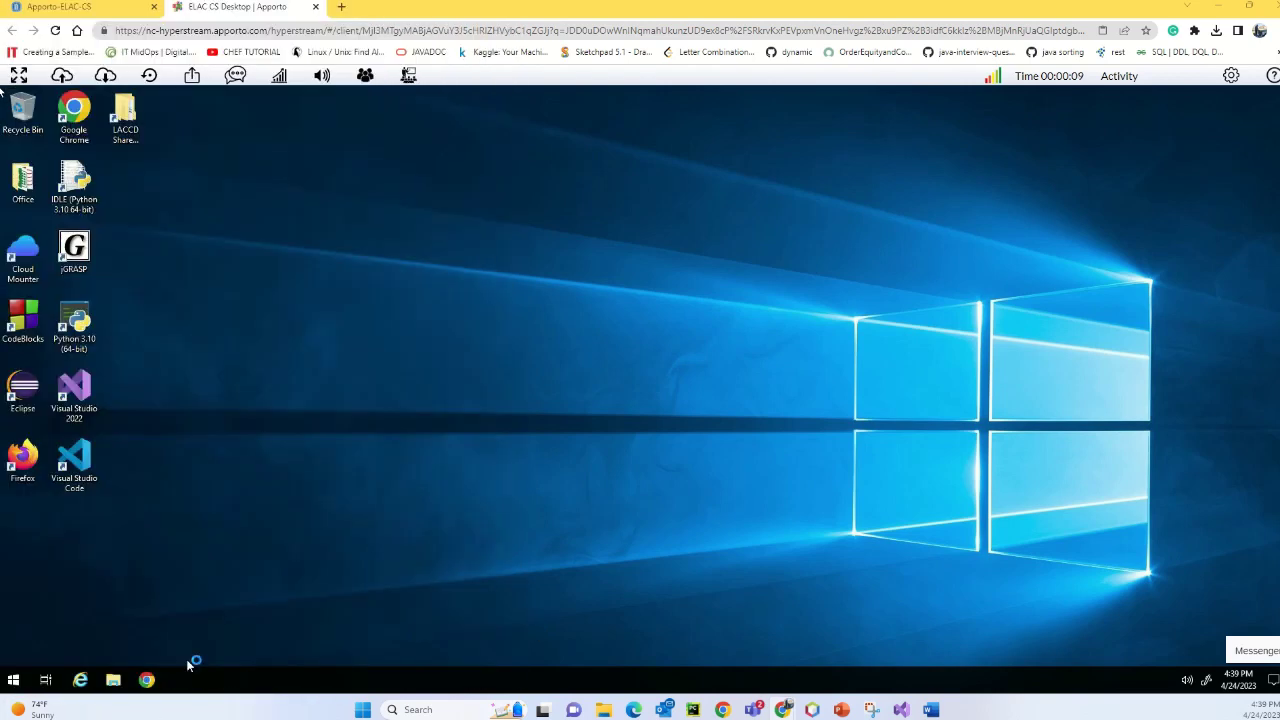
pyautogui.click(14, 681)
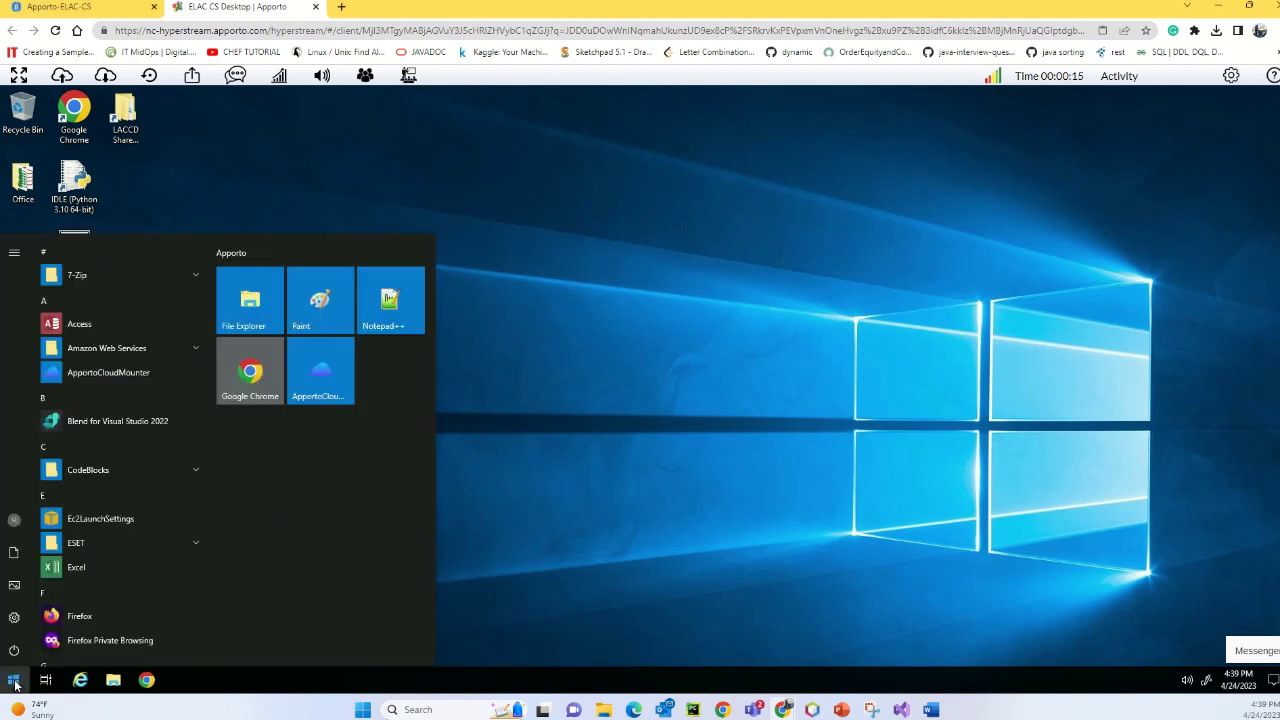
pyautogui.write('visu')
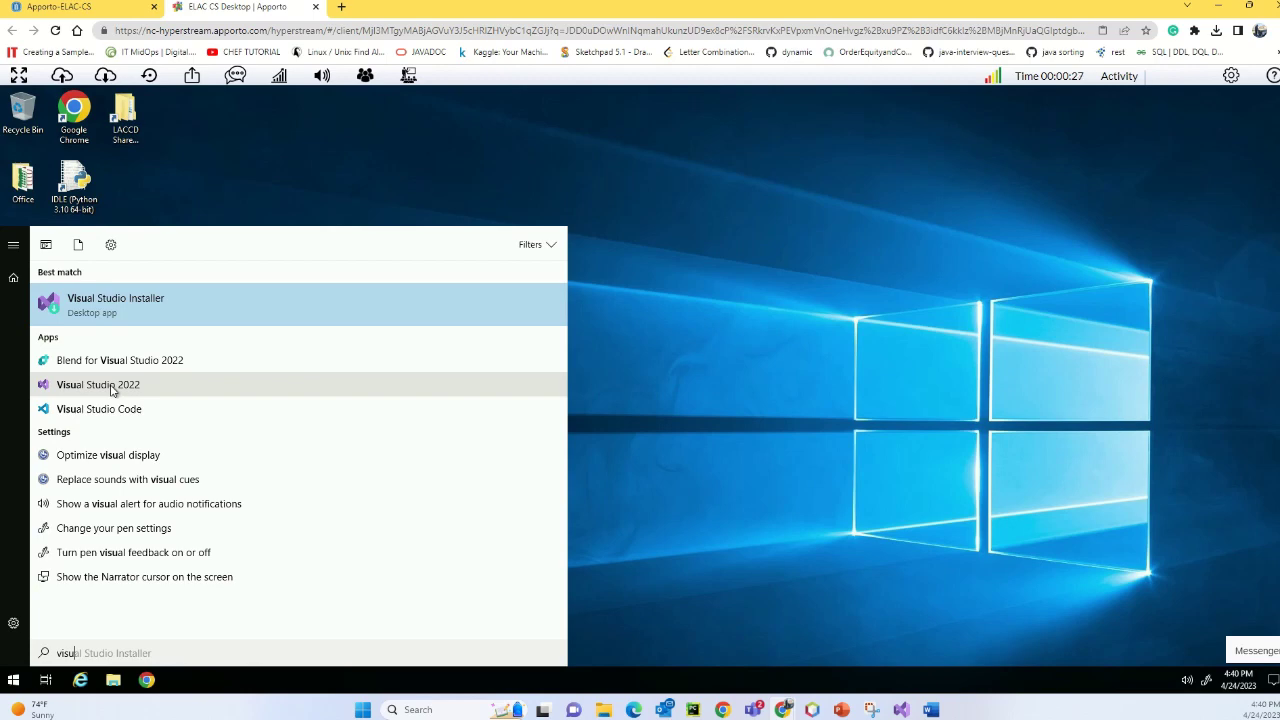
pyautogui.click(111, 388)
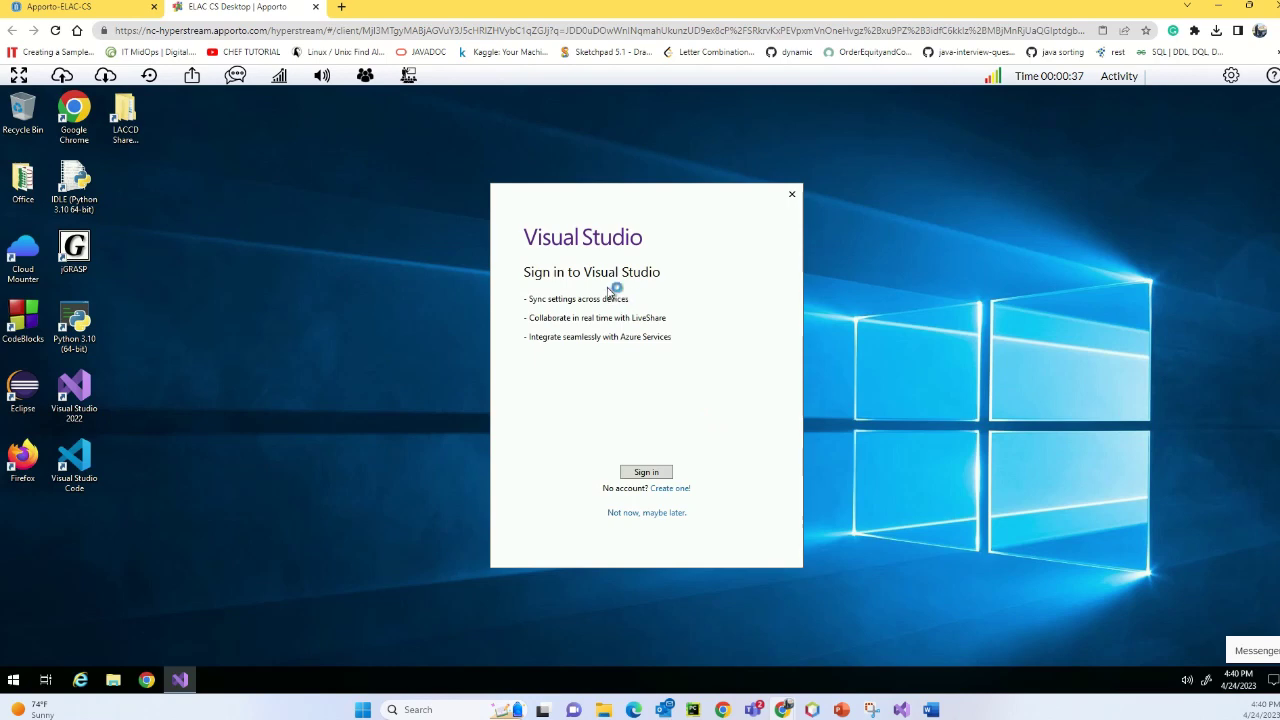
# - Skip Visual Studio sign-in and start it with the default theme
pyautogui.click(675, 515)
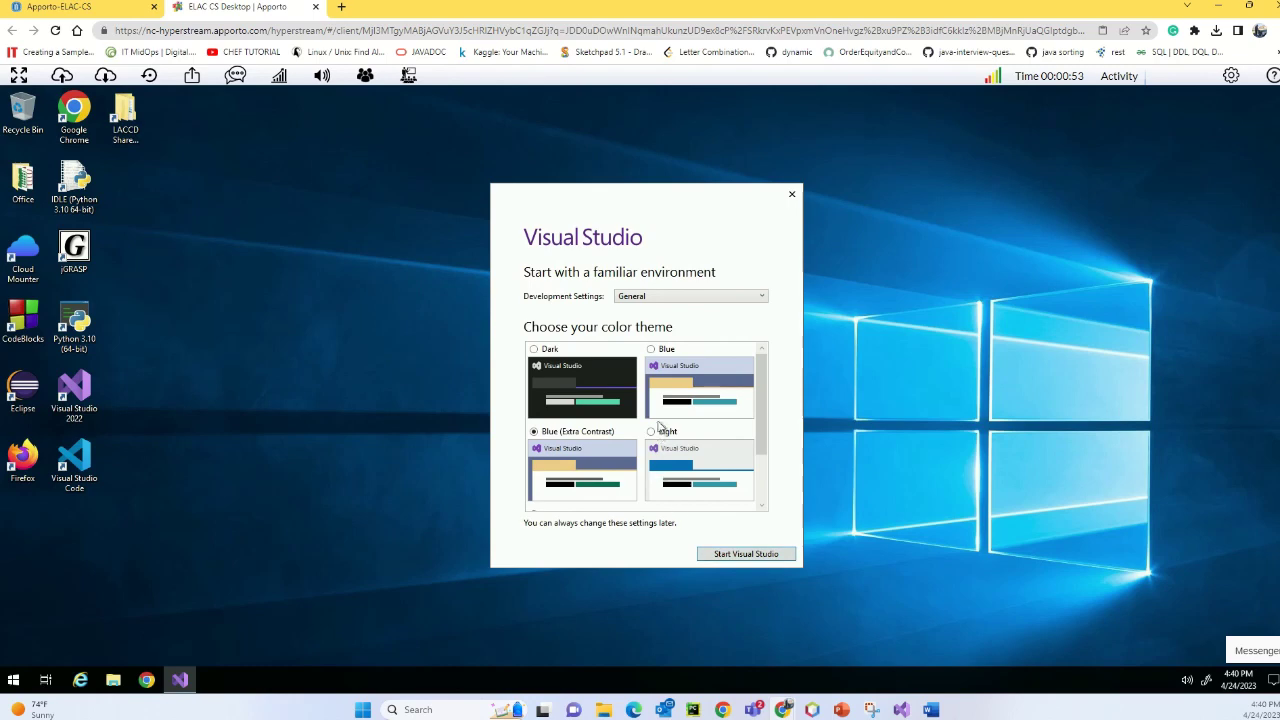
pyautogui.click(718, 556)
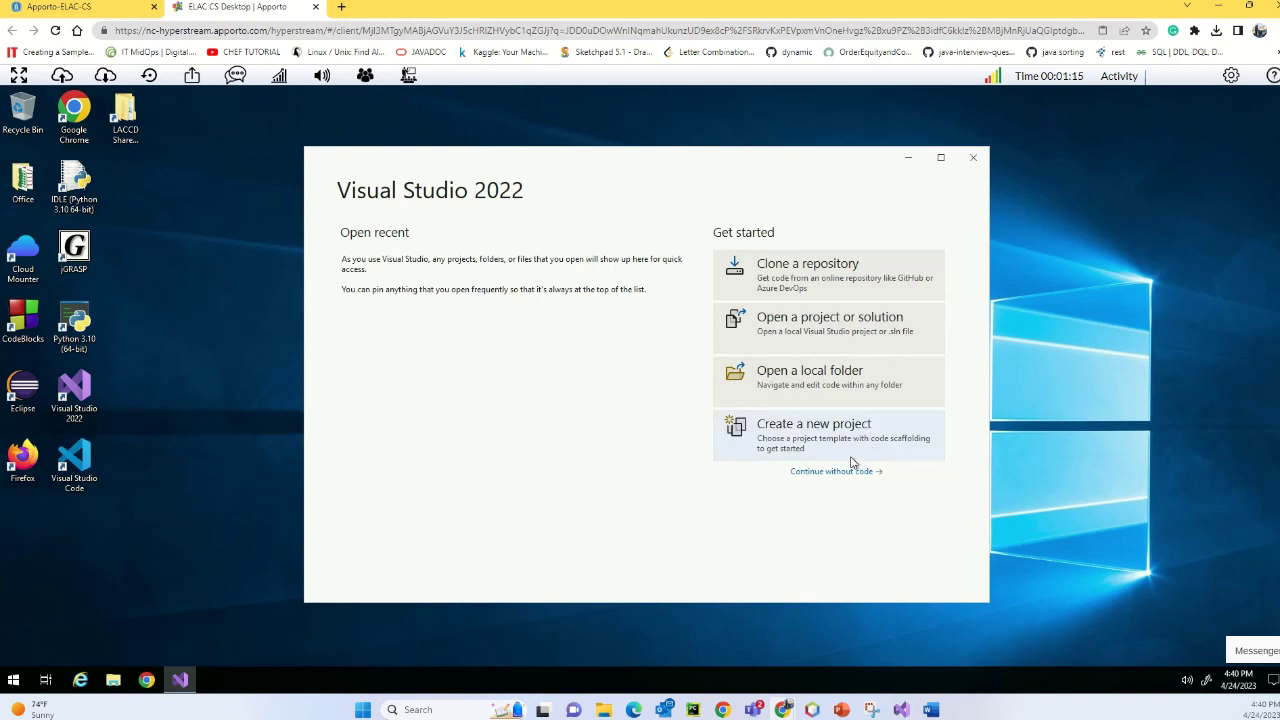
# - Continue into Visual Studio without code and dismiss the update notification
pyautogui.click(803, 425)
pyautogui.click(831, 472)
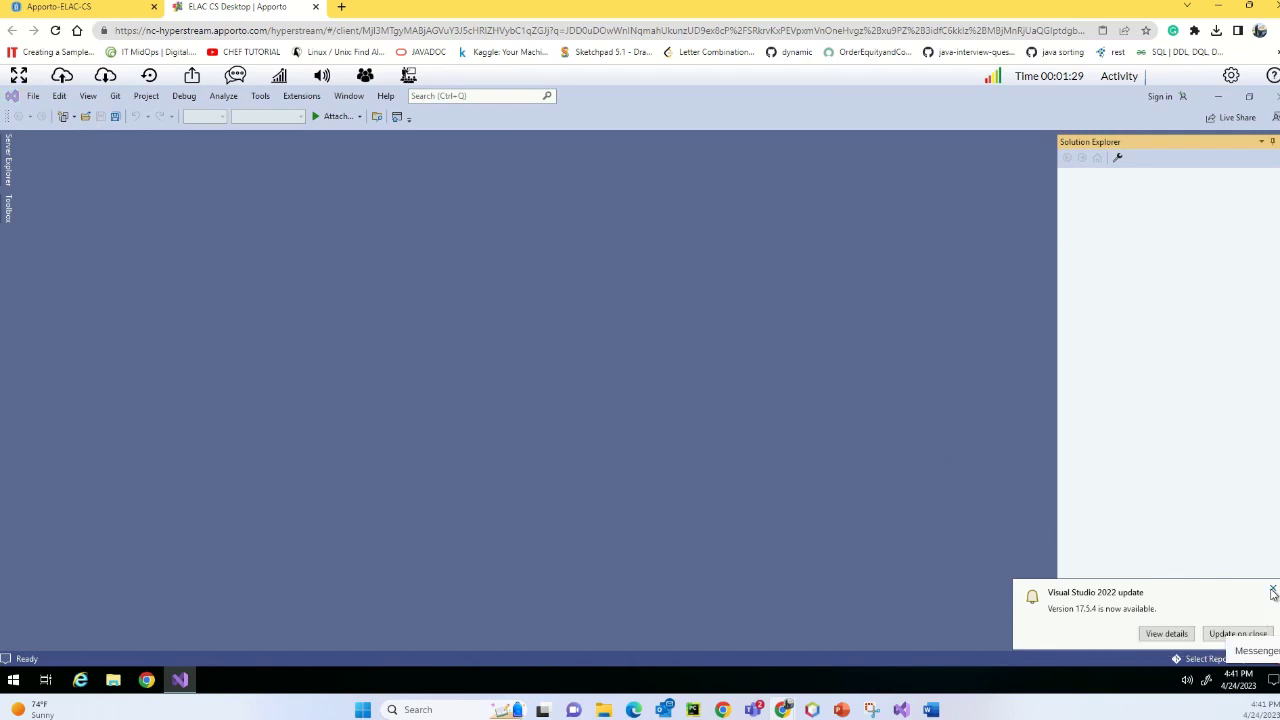
pyautogui.click(1272, 592)
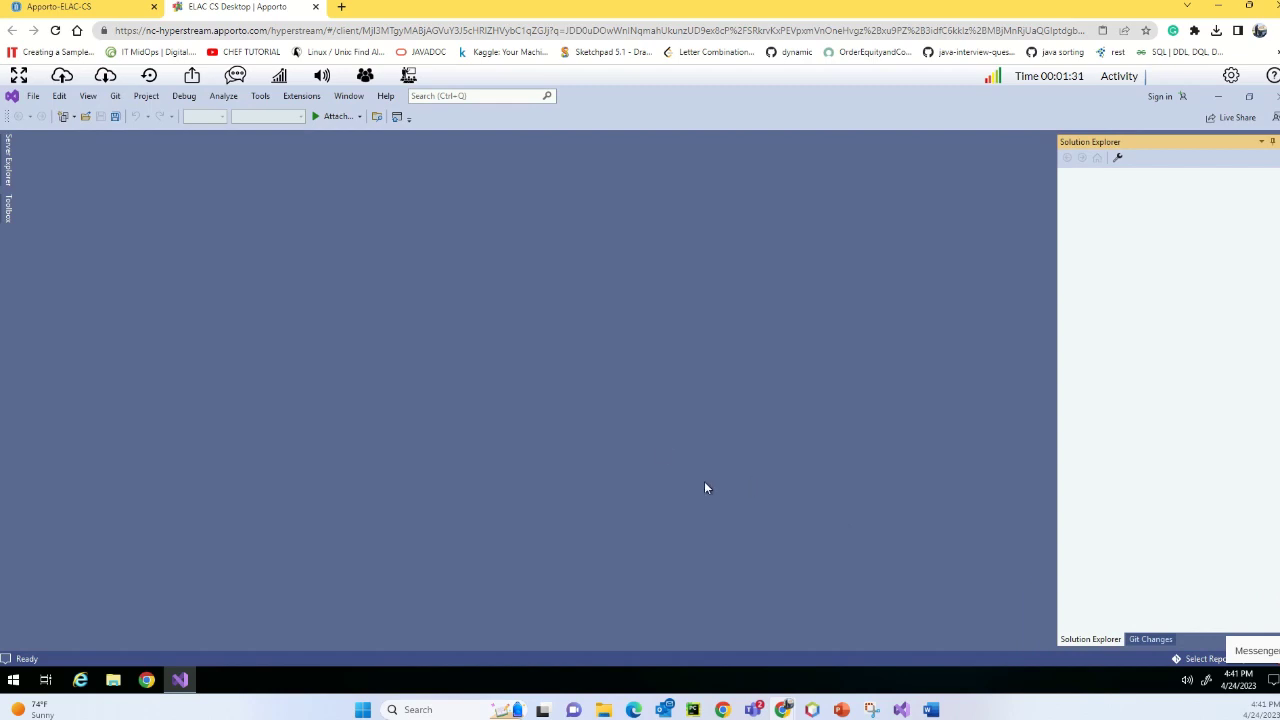
# - Open the new-project dialog through File > New > Project
pyautogui.click(33, 97)
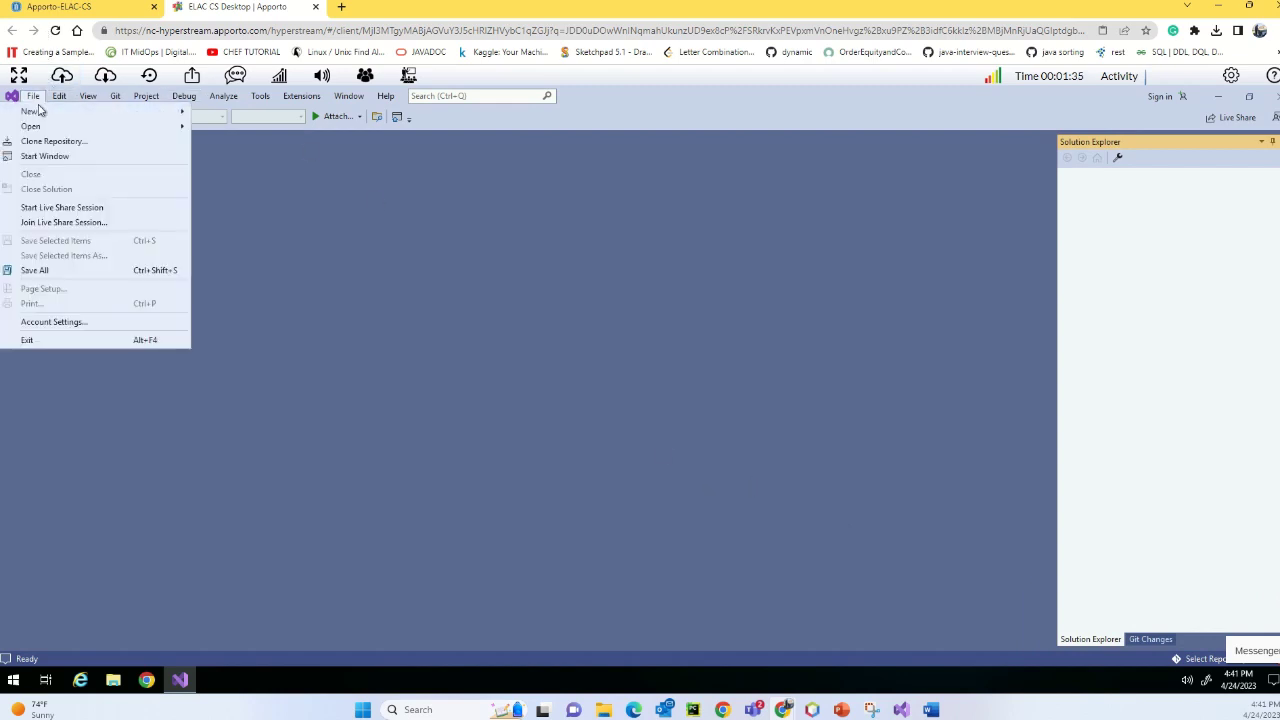
pyautogui.moveTo(43, 113)
pyautogui.click(228, 113)
pyautogui.click(223, 96)
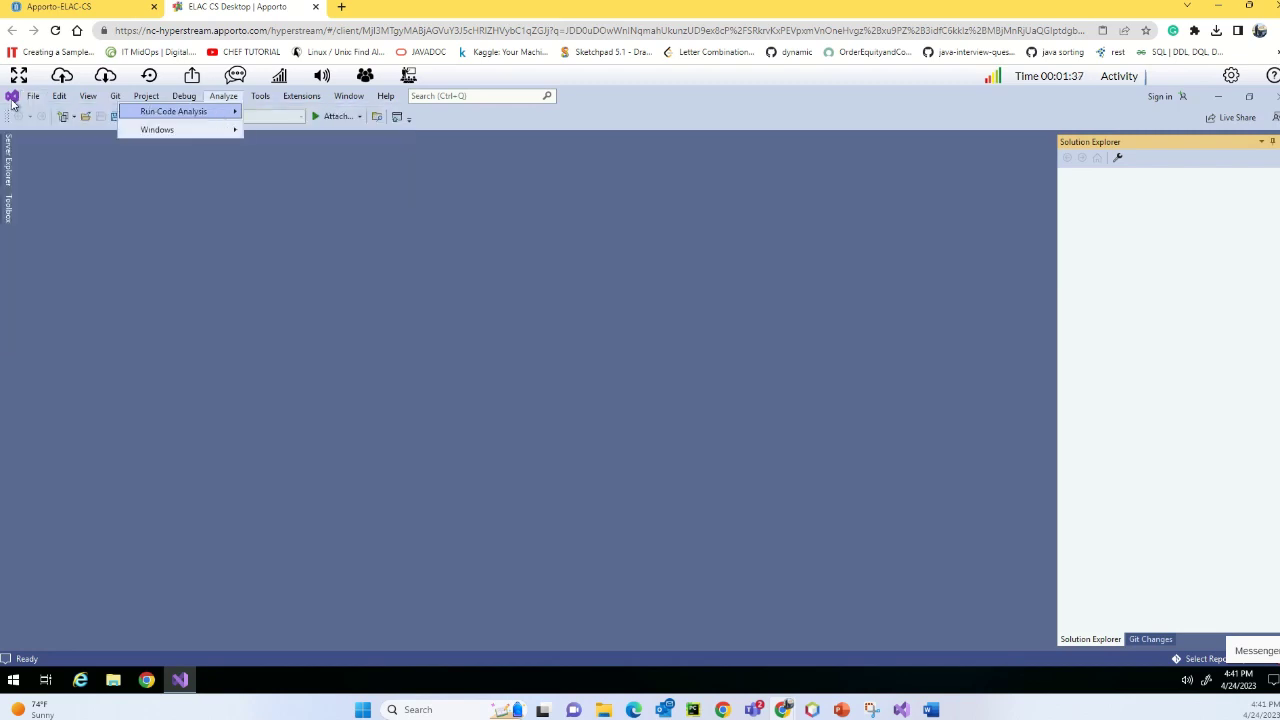
pyautogui.moveTo(104, 116)
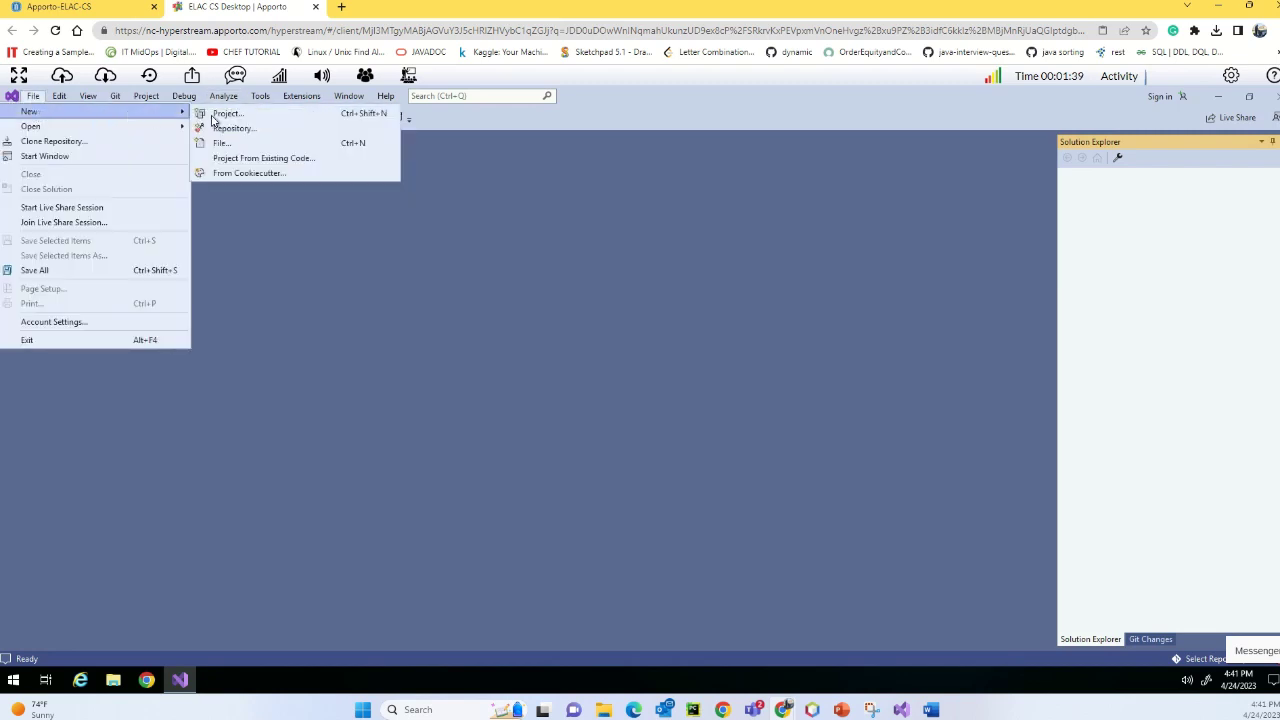
pyautogui.click(216, 116)
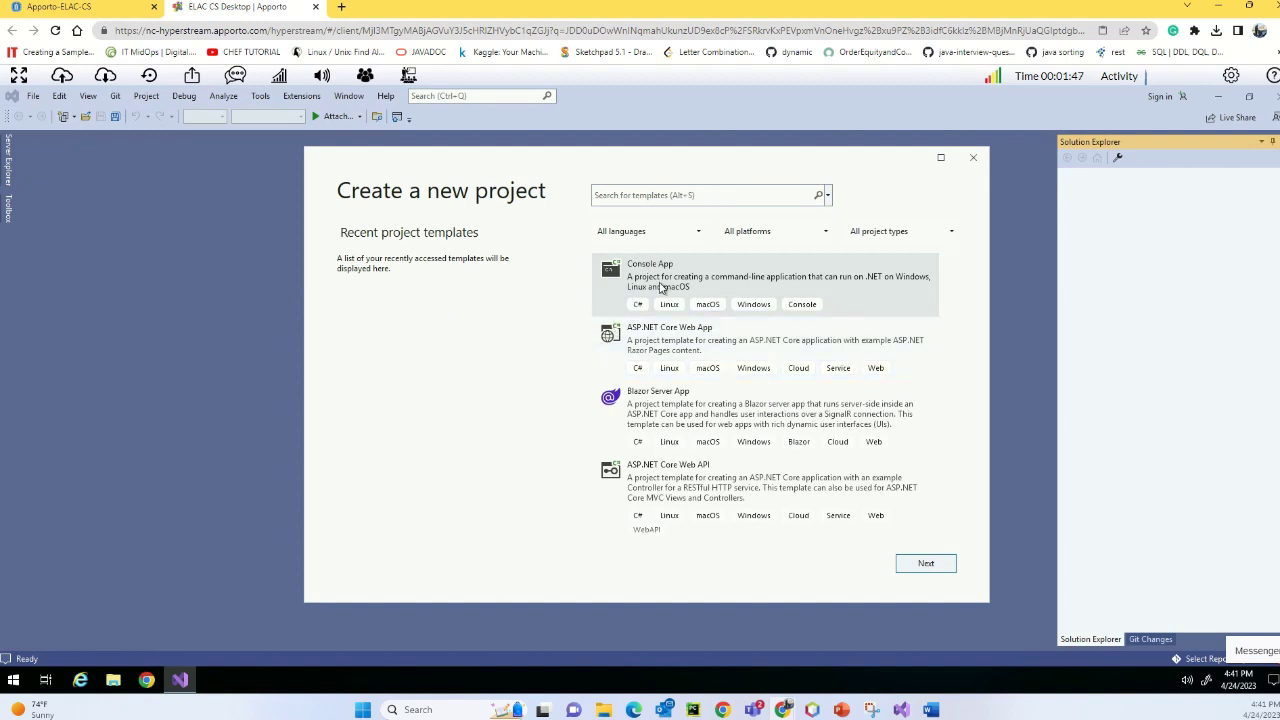
# - Filter templates to Visual Basic and continue with Windows Forms App (.NET Framework)
pyautogui.click(700, 232)
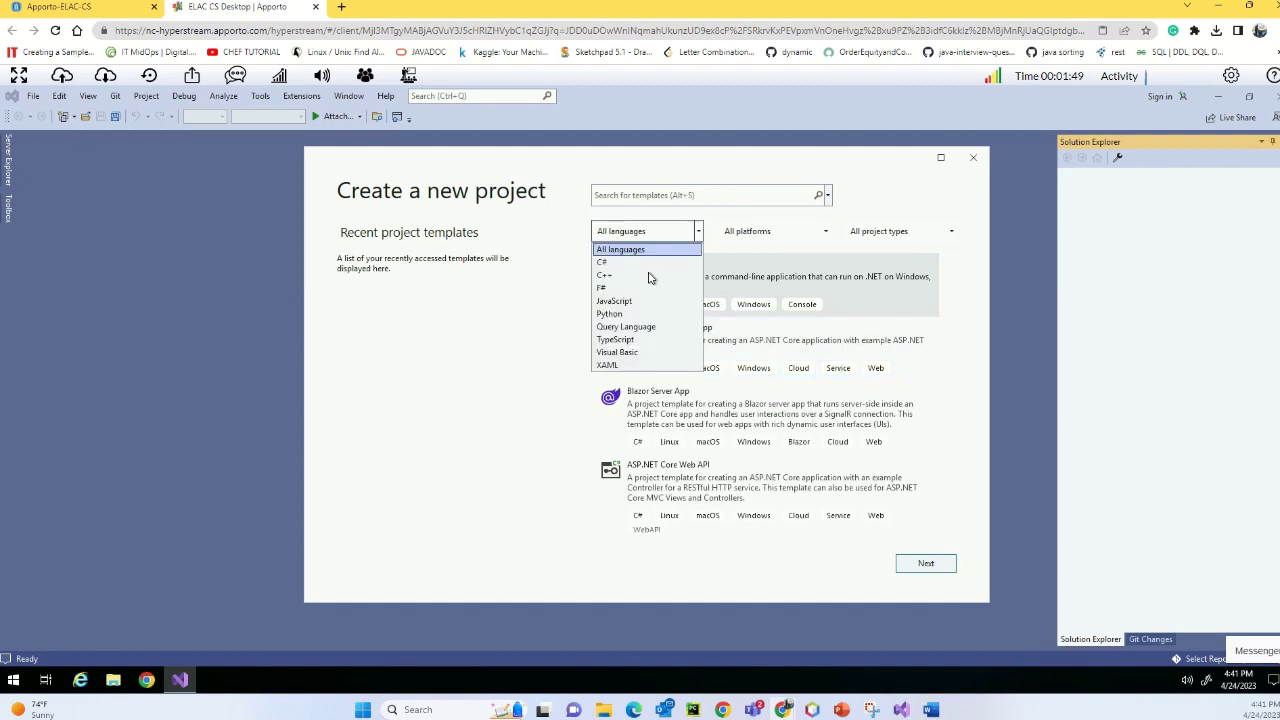
pyautogui.click(634, 358)
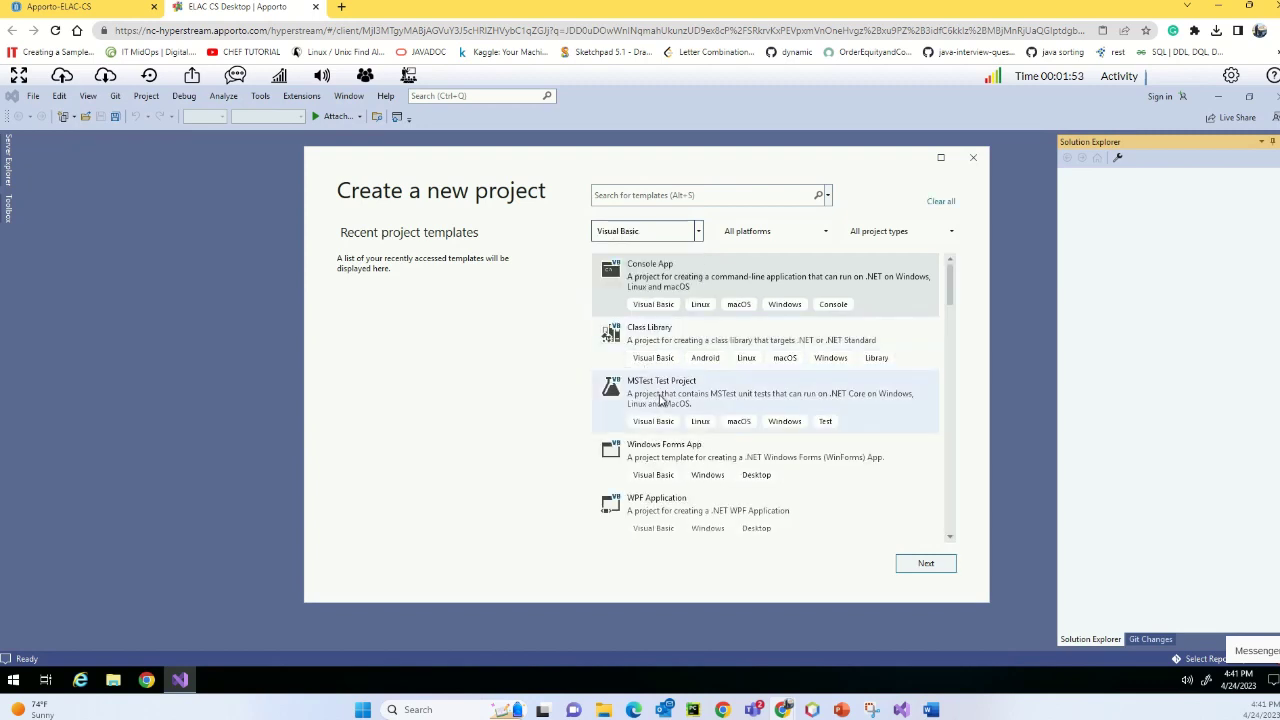
pyautogui.scroll(-5, 660, 400)
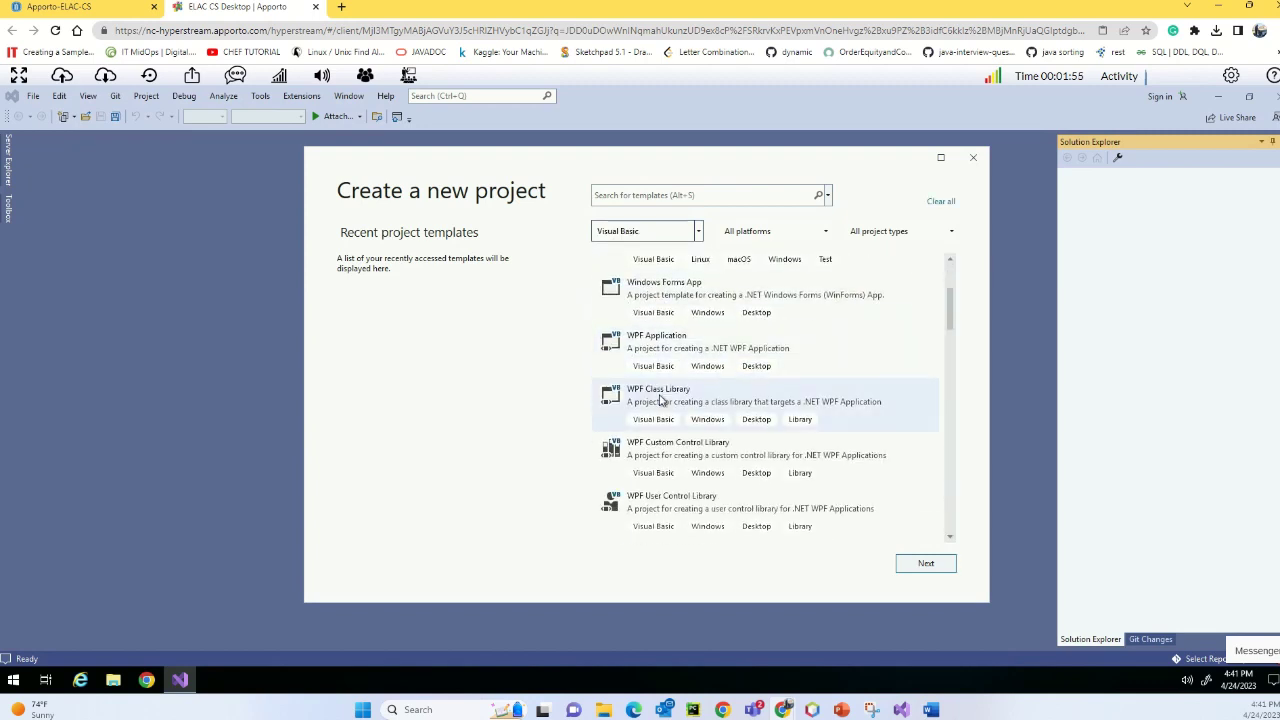
pyautogui.scroll(-1, 660, 400)
pyautogui.scroll(-1, 660, 400)
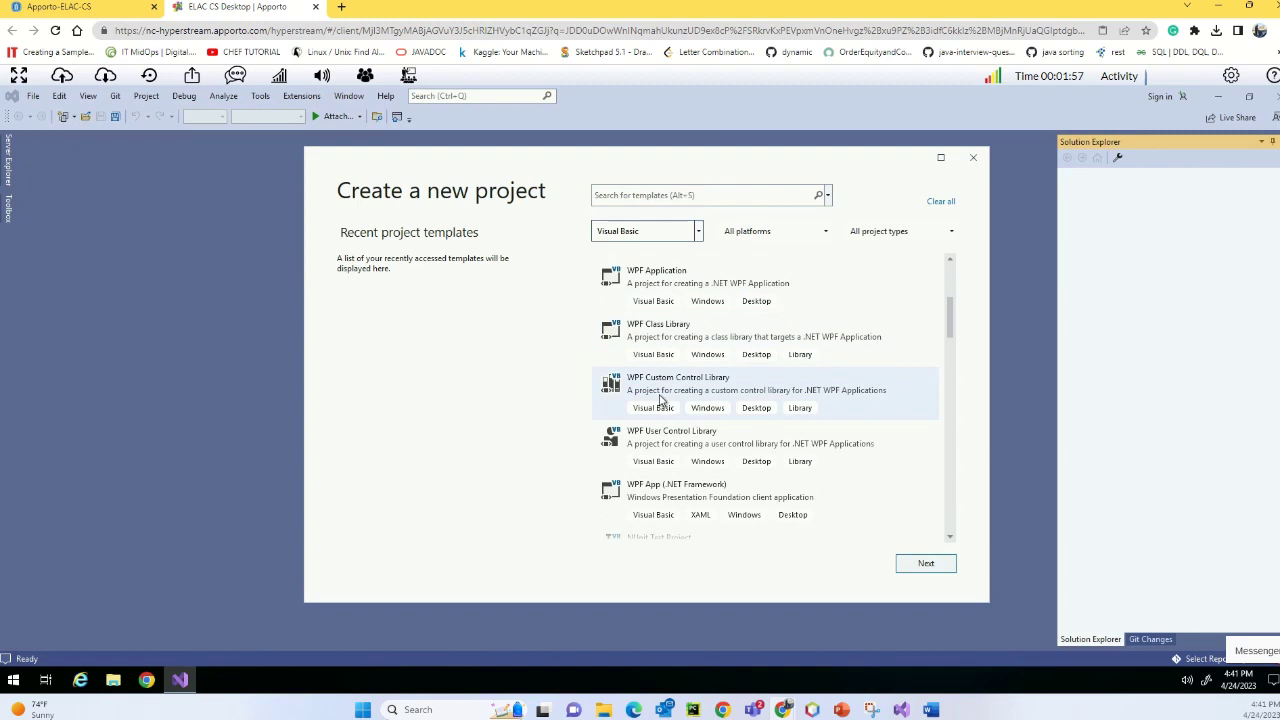
pyautogui.scroll(-3, 660, 400)
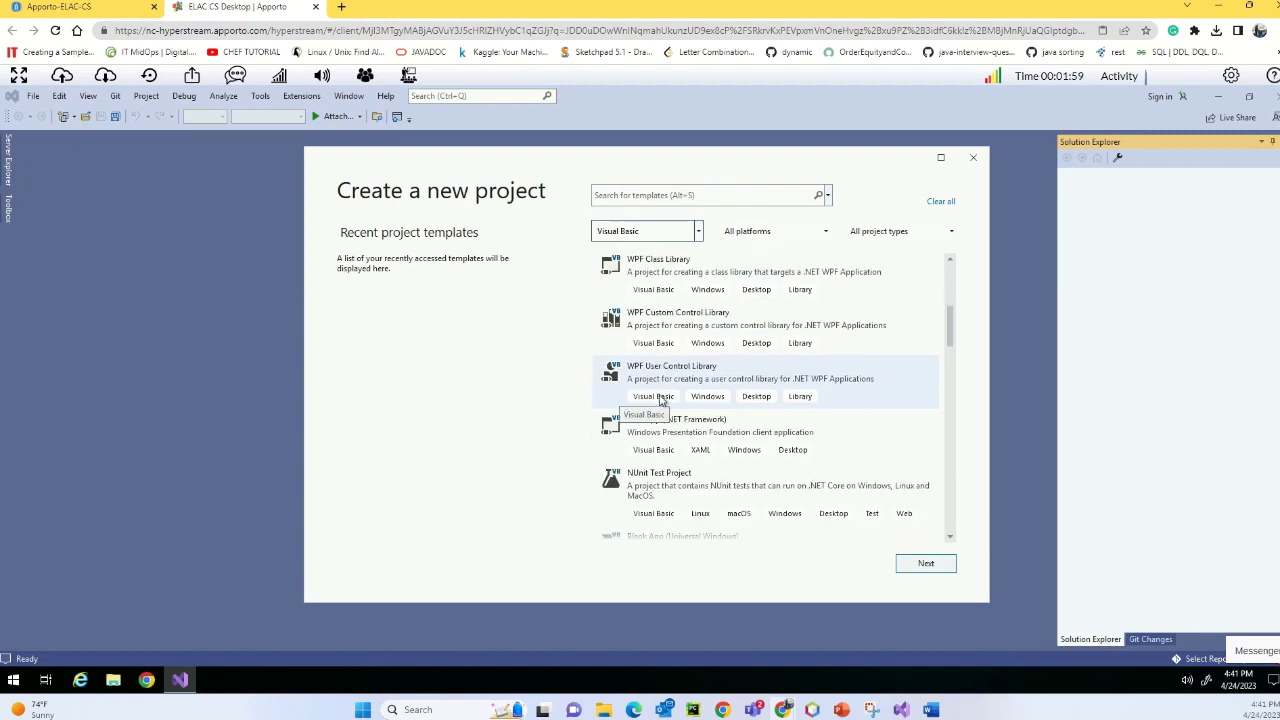
pyautogui.scroll(-4, 660, 400)
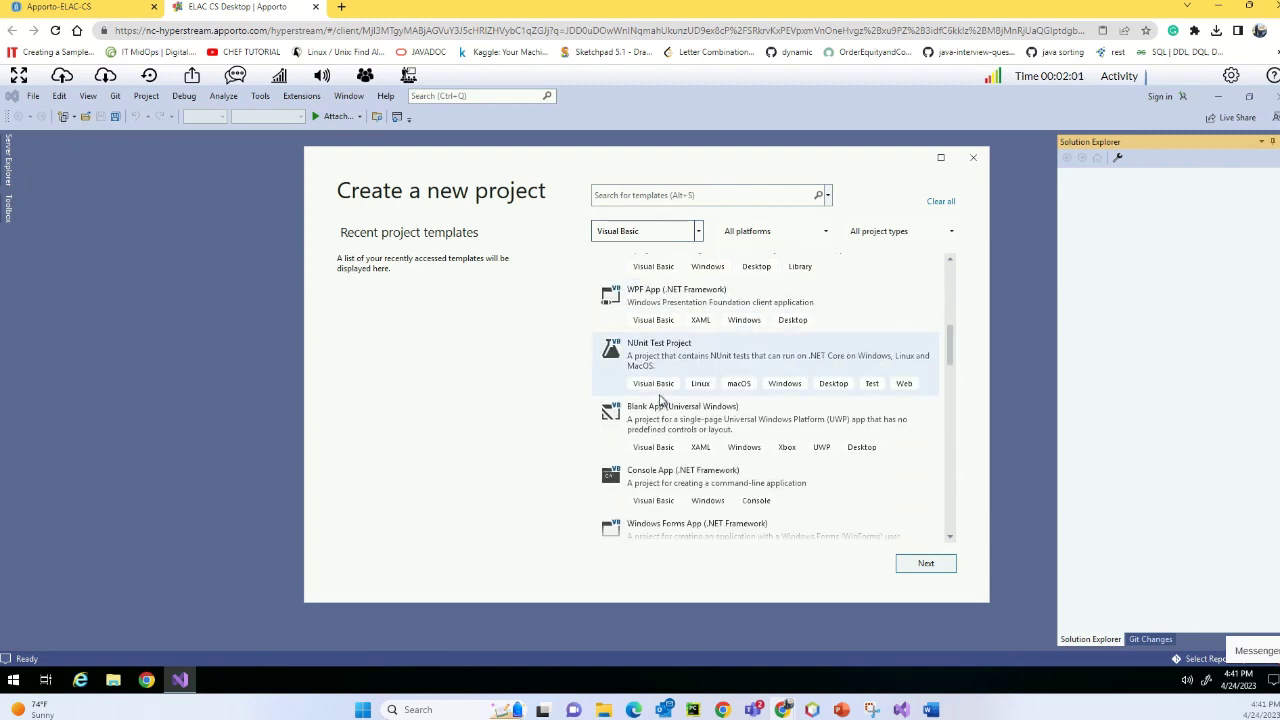
pyautogui.scroll(-1, 660, 400)
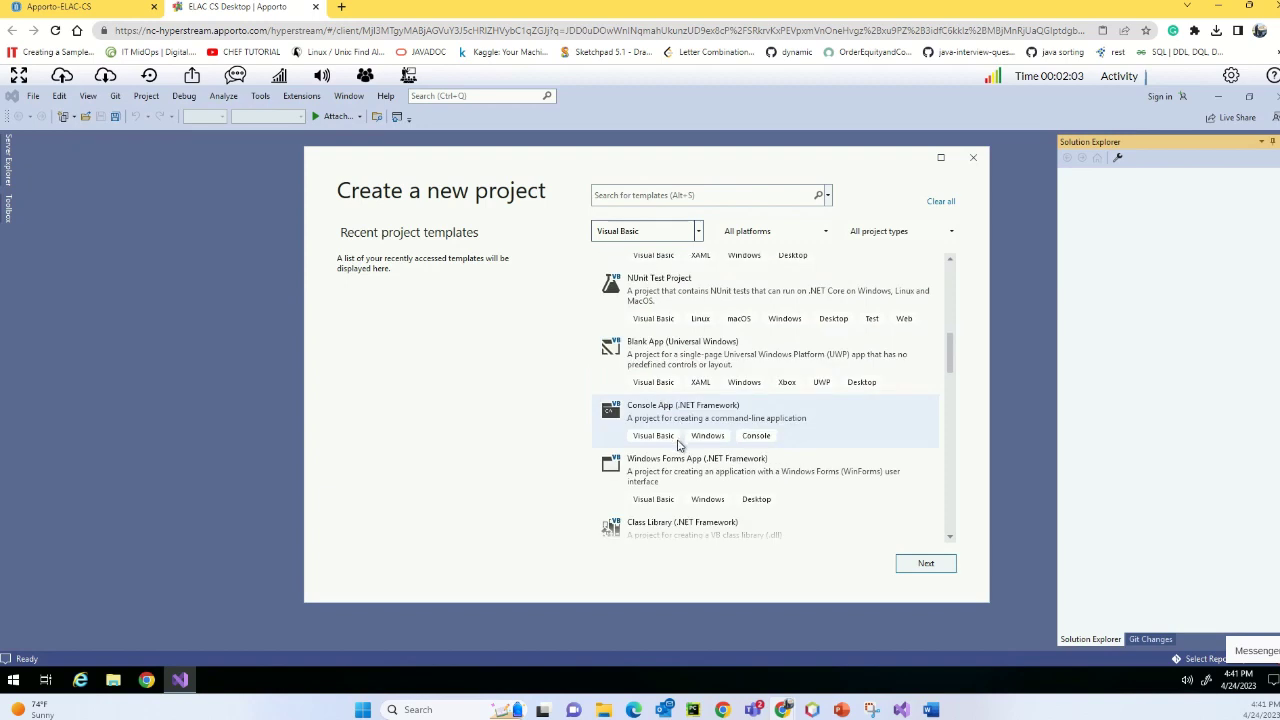
pyautogui.click(922, 563)
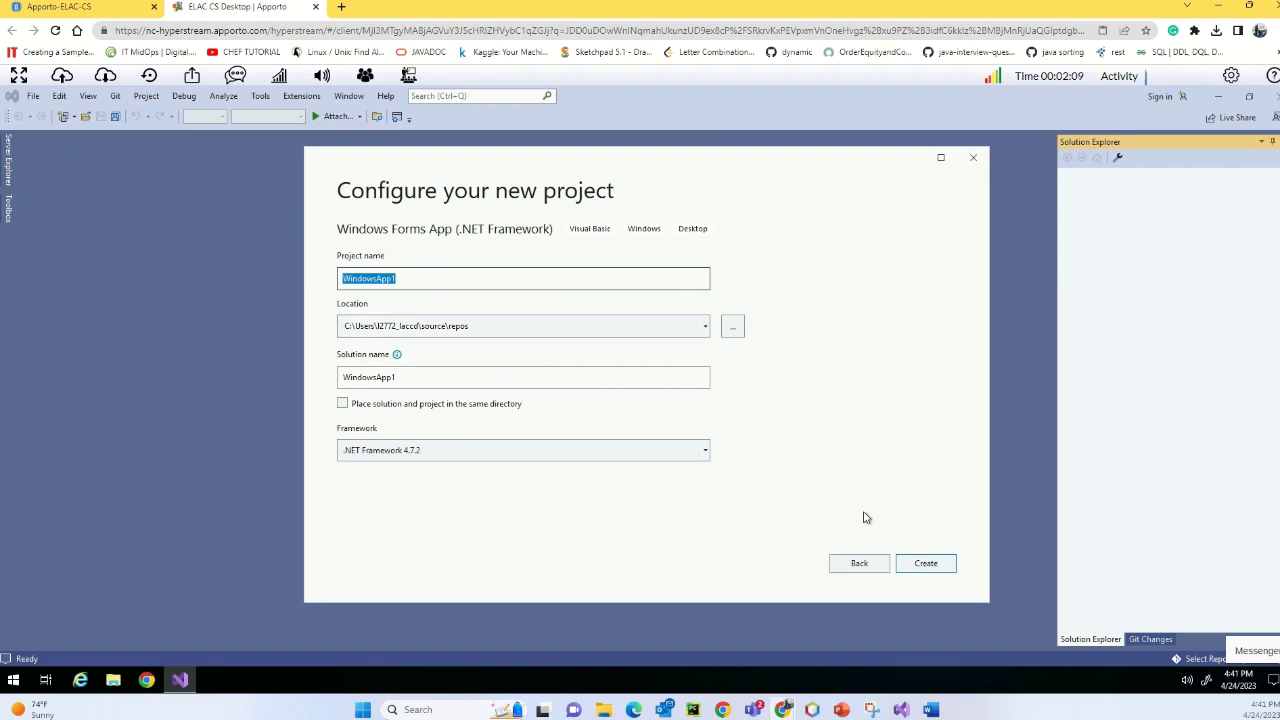
# - Create the project with the default name WindowsApp1 on .NET Framework 4.7.2
pyautogui.click(912, 556)
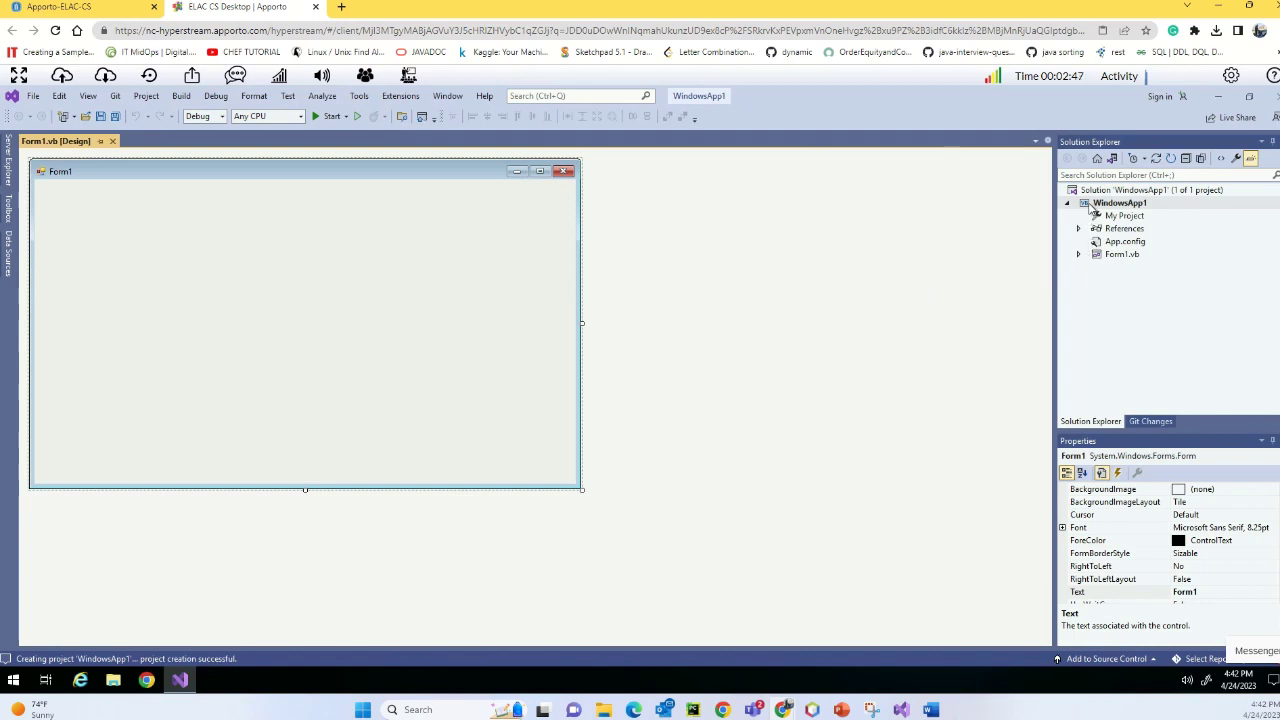
pyautogui.click(1094, 205)
pyautogui.rightClick(1094, 205)
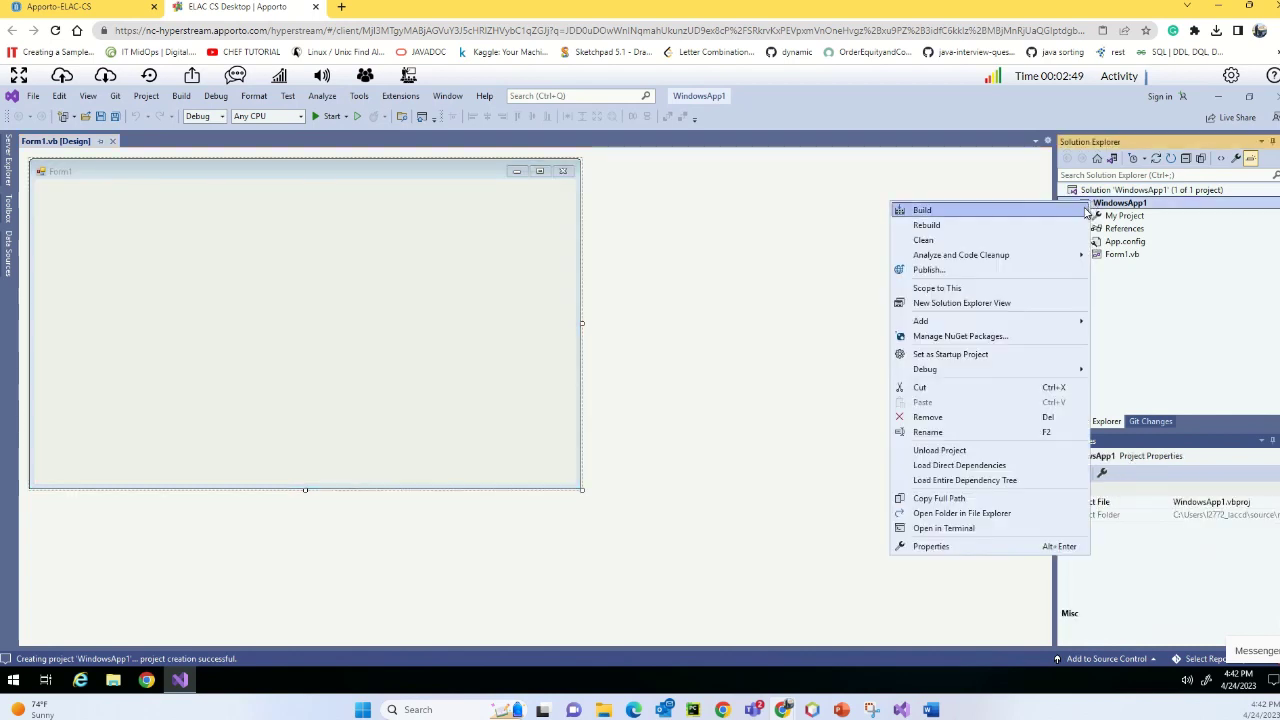
pyautogui.click(945, 547)
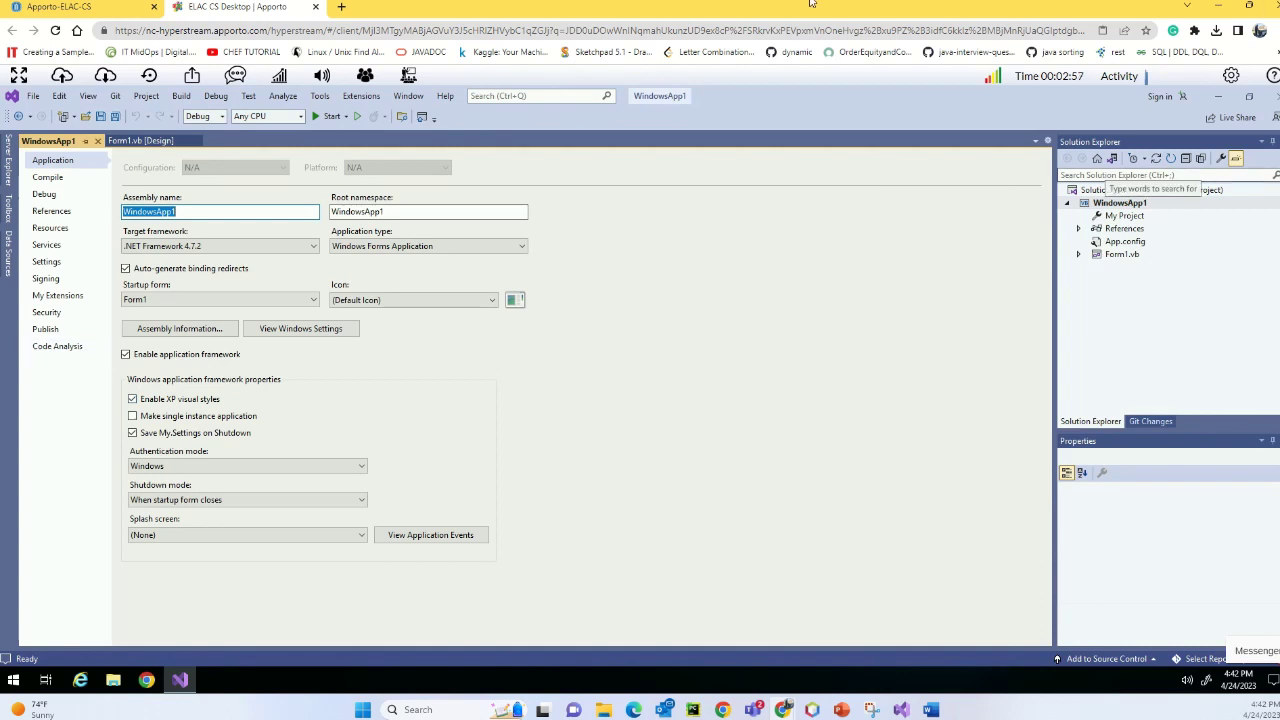
pyautogui.click(522, 24)
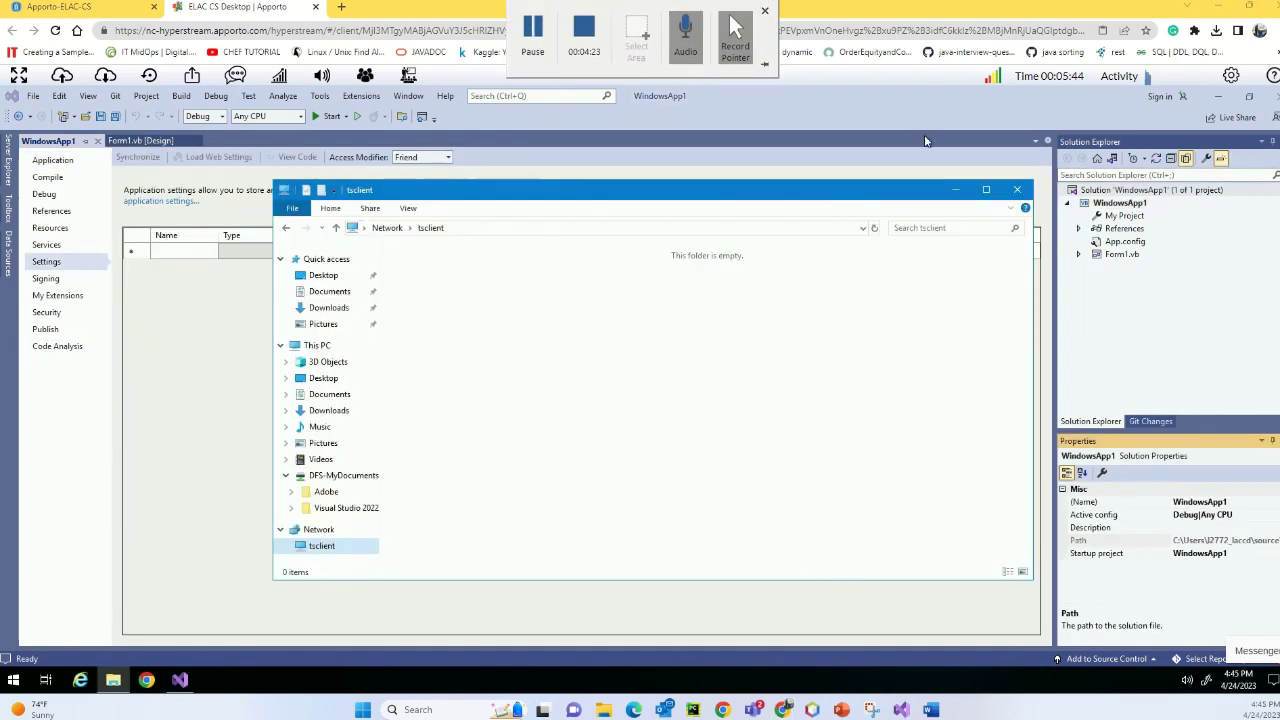
pyautogui.click(955, 190)
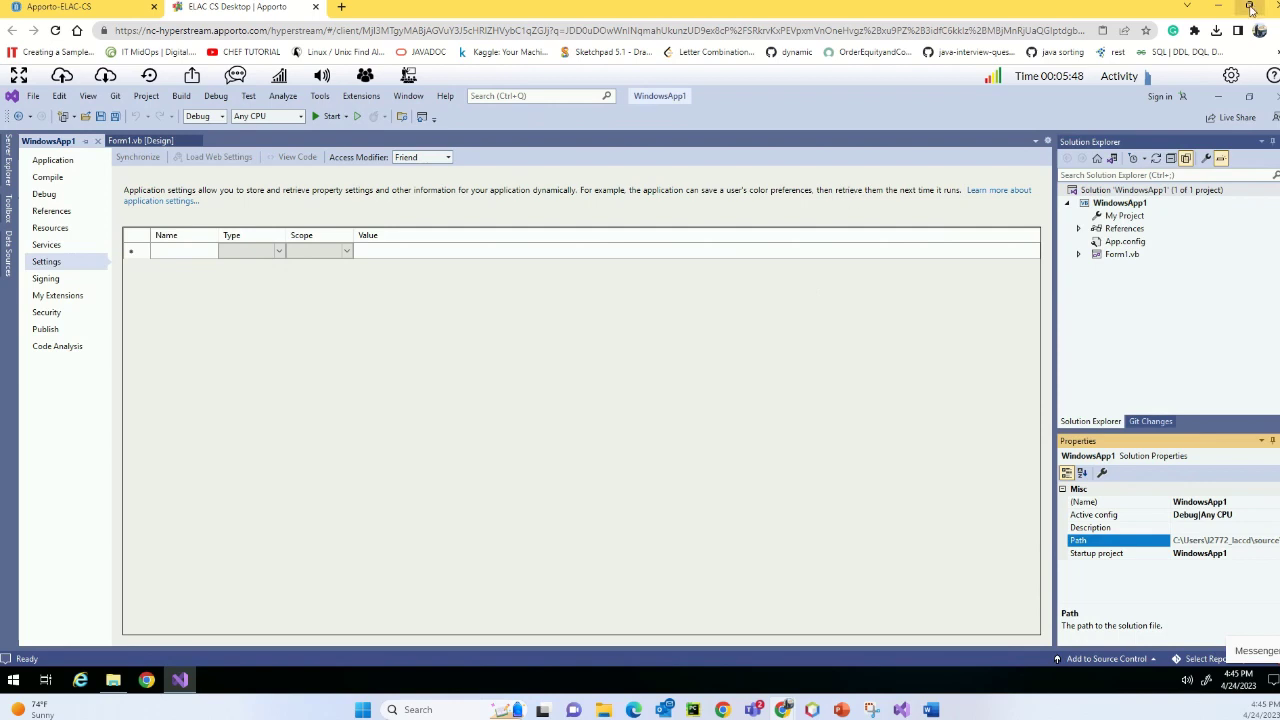
pyautogui.moveTo(868, 12)
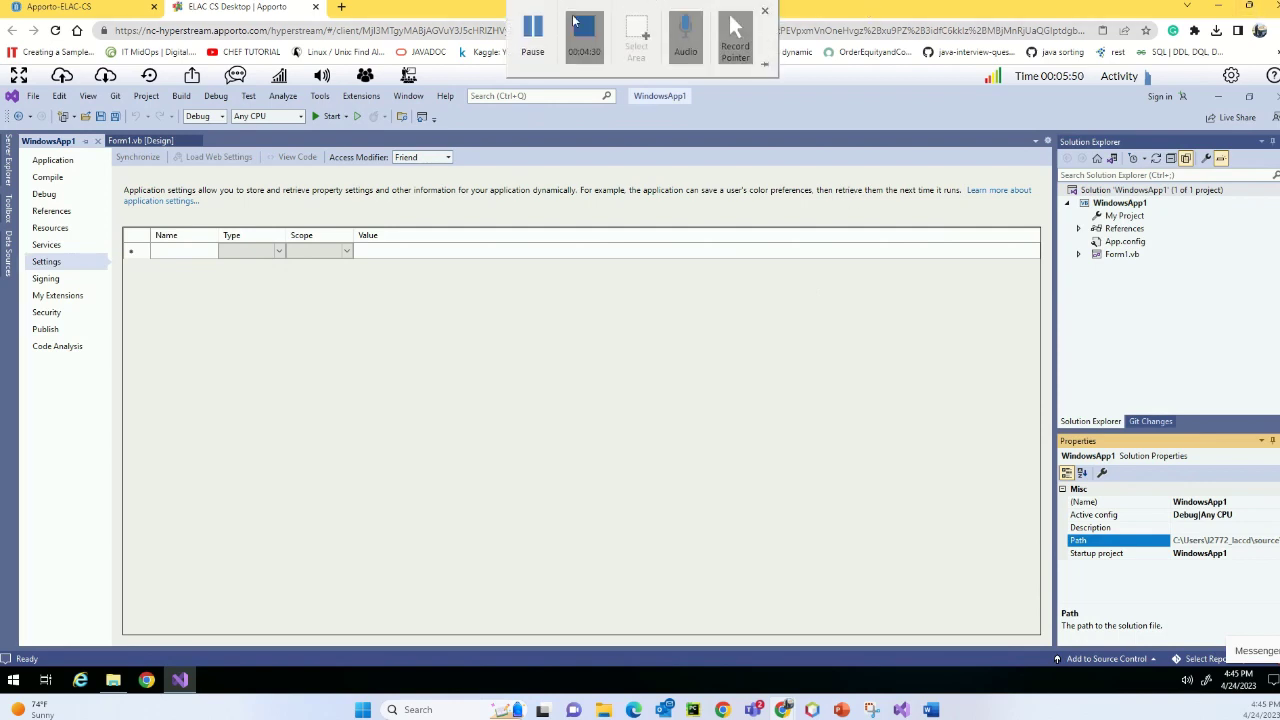
pyautogui.click(532, 30)
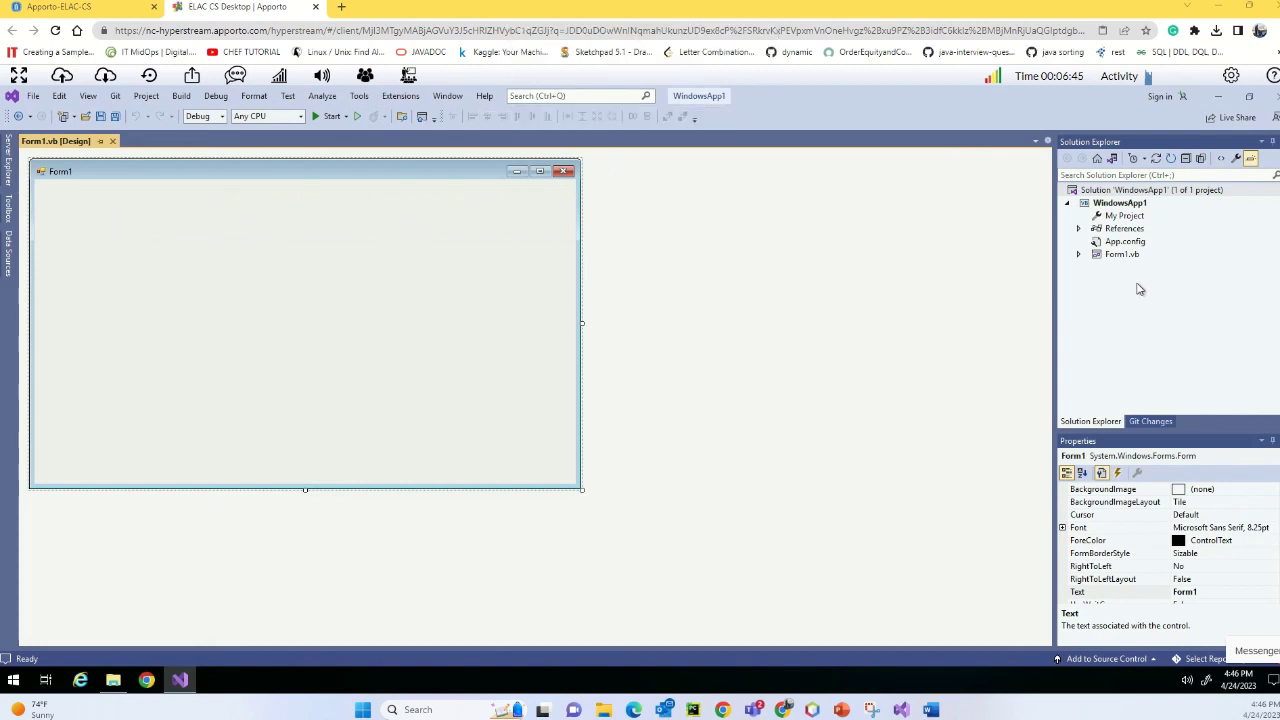
pyautogui.click(1110, 190)
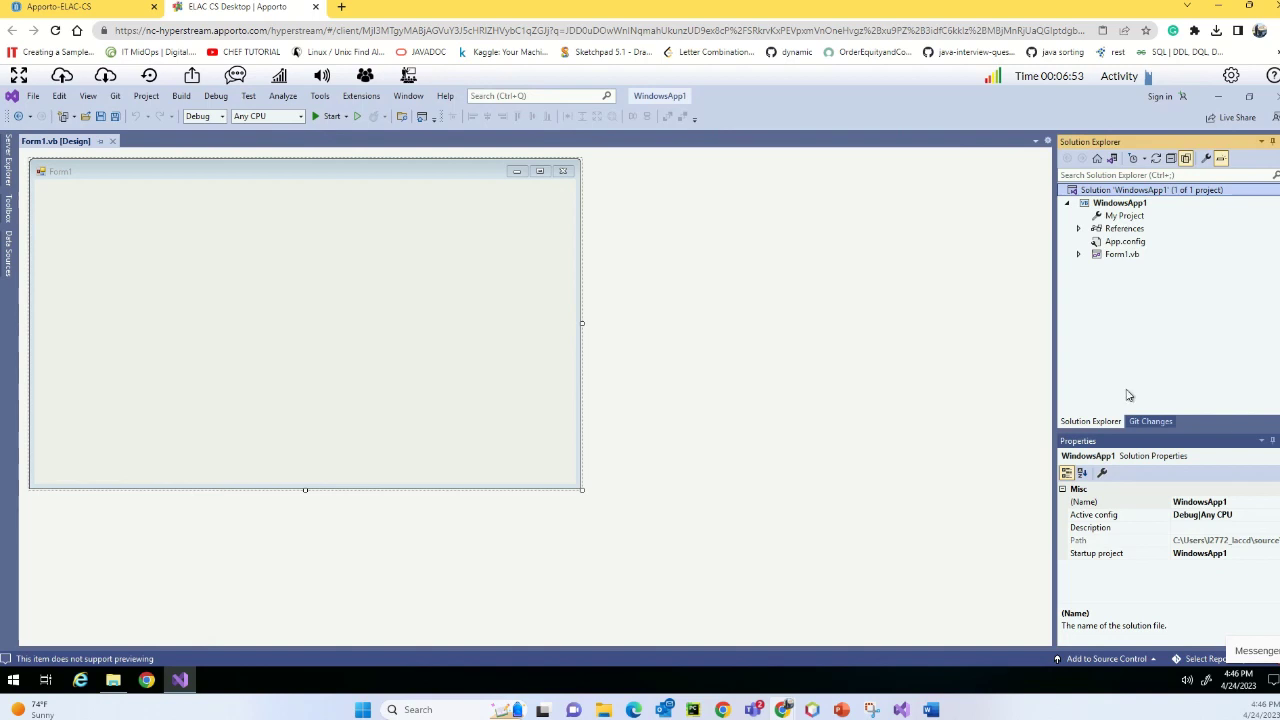
# - Choose Add to Source Control > Git and add a GitHub account in Create a Git repository
pyautogui.click(1145, 660)
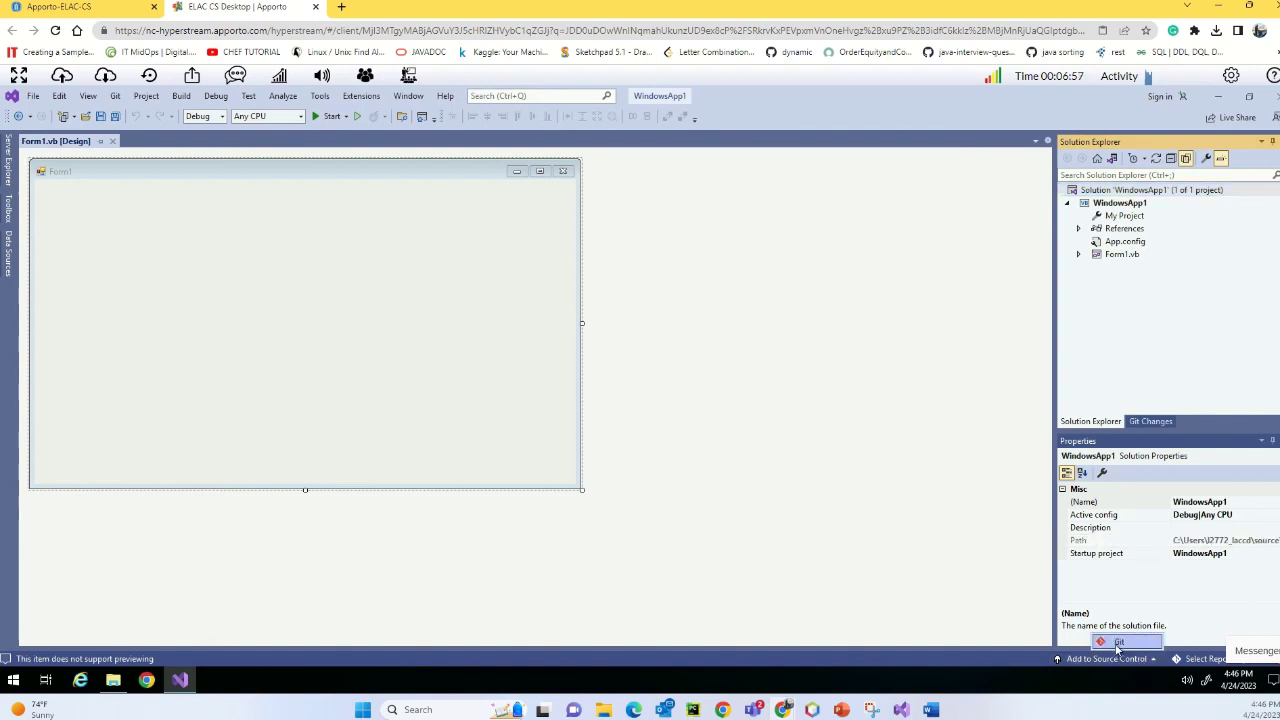
pyautogui.click(1116, 643)
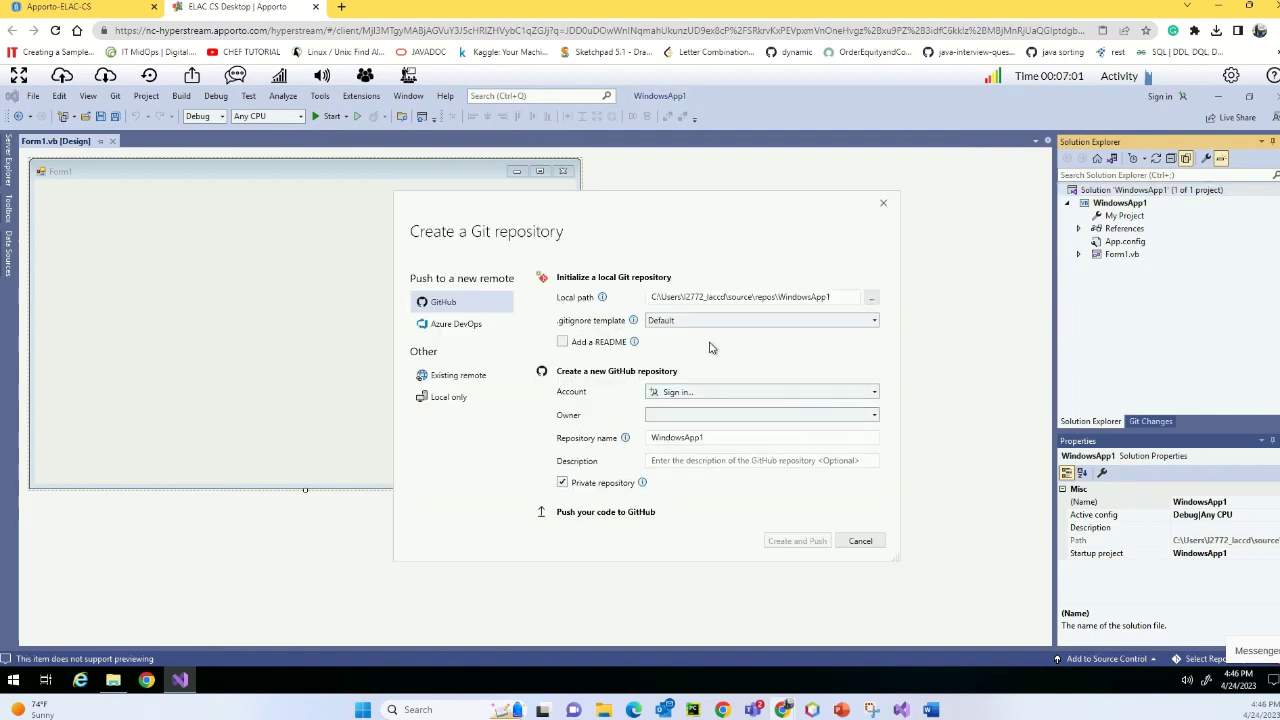
pyautogui.click(718, 394)
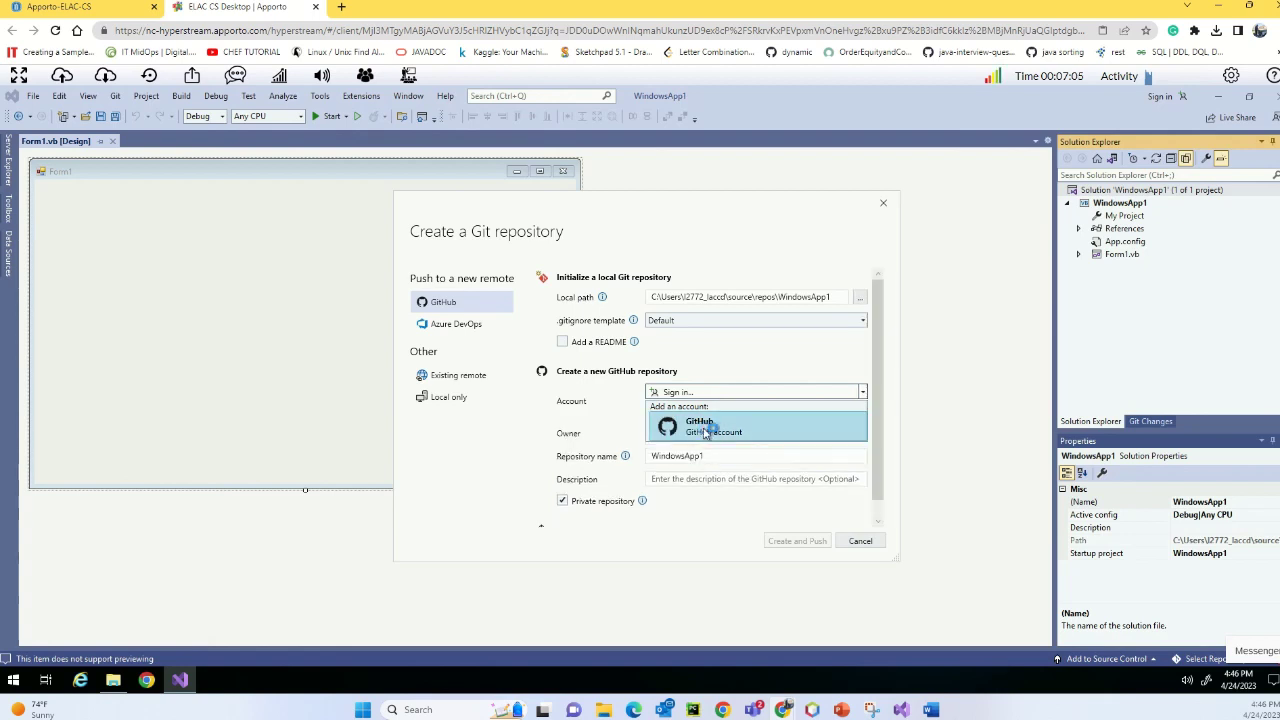
pyautogui.click(705, 431)
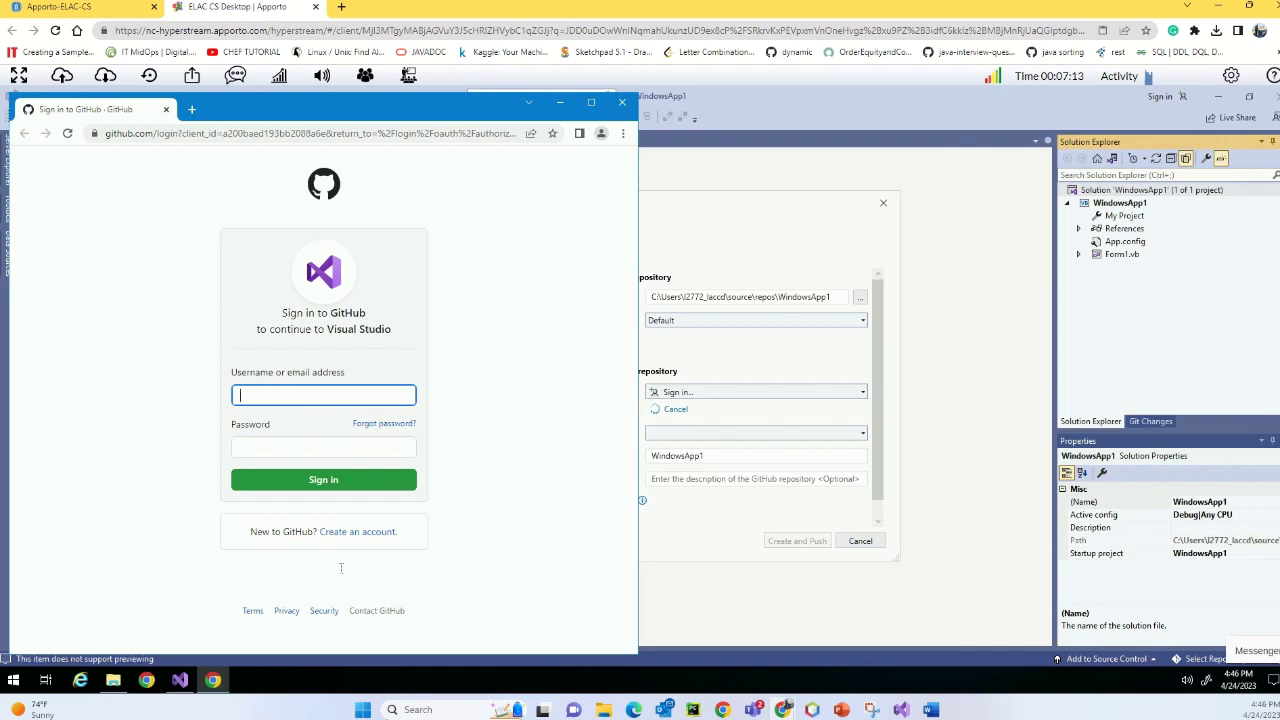
# - Open GitHub's Create an account page and enter a username
pyautogui.click(354, 534)
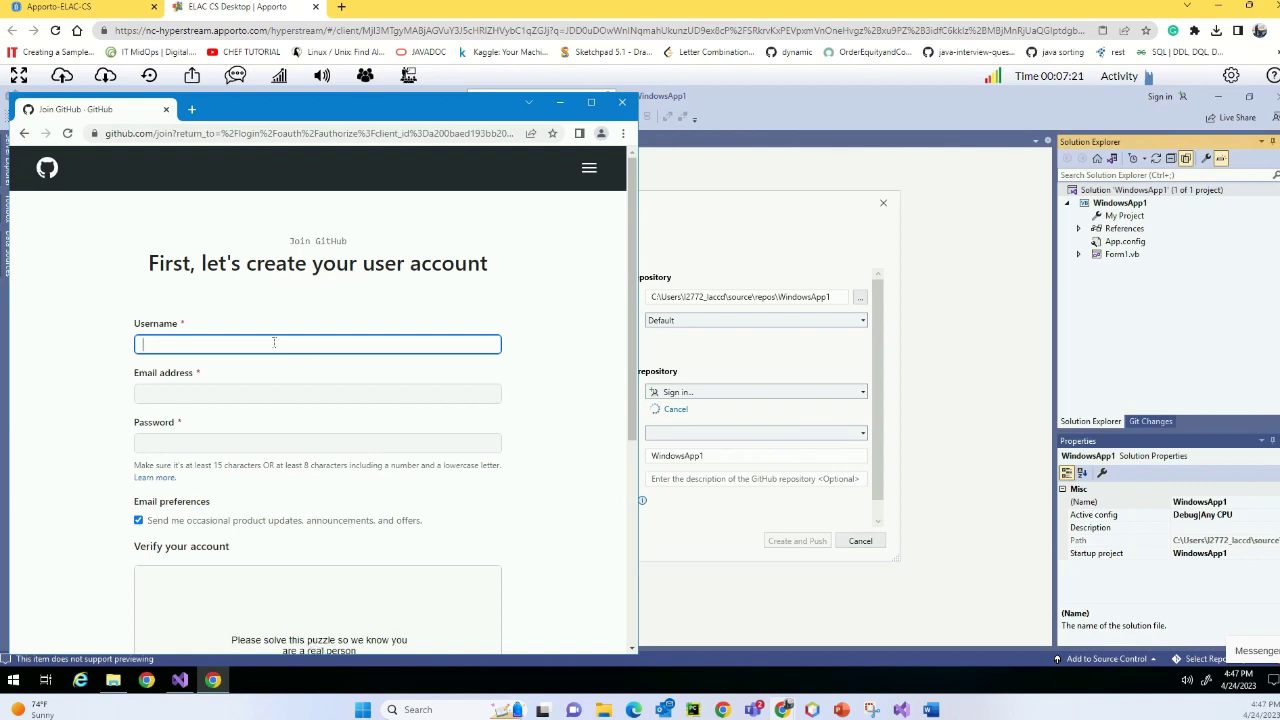
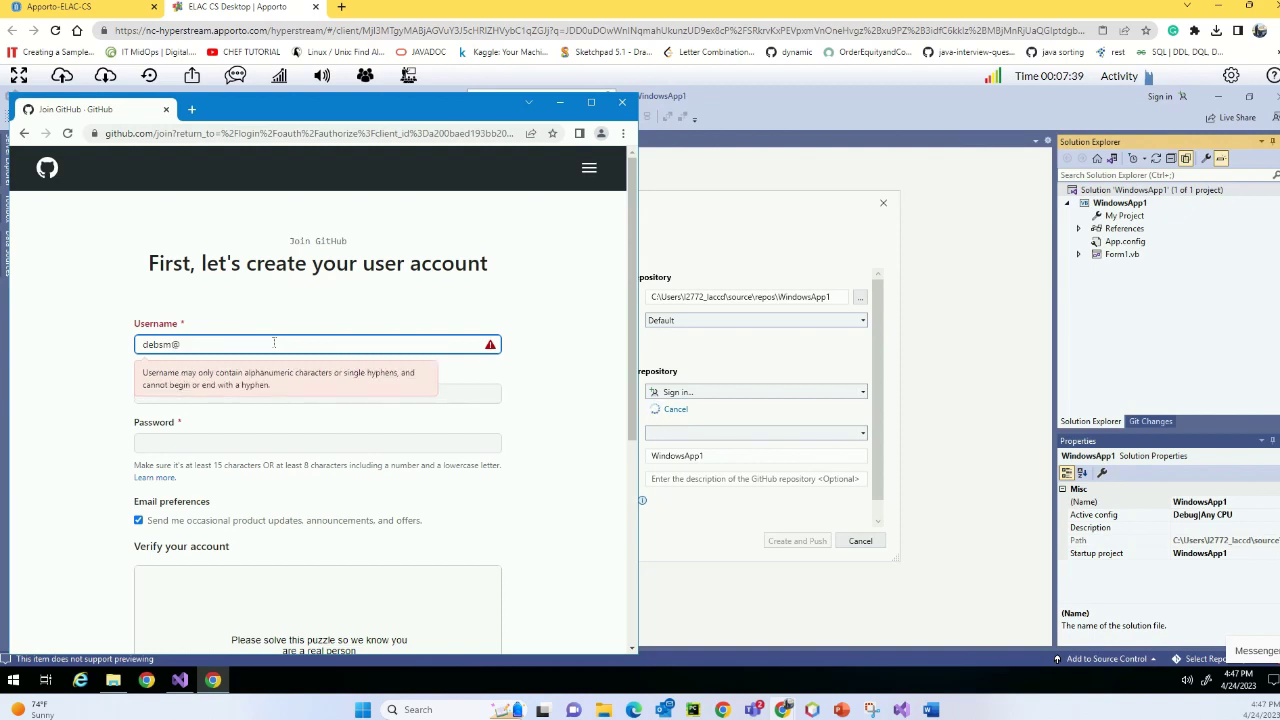
pyautogui.moveTo(218, 344); pyautogui.dragTo(129, 348)
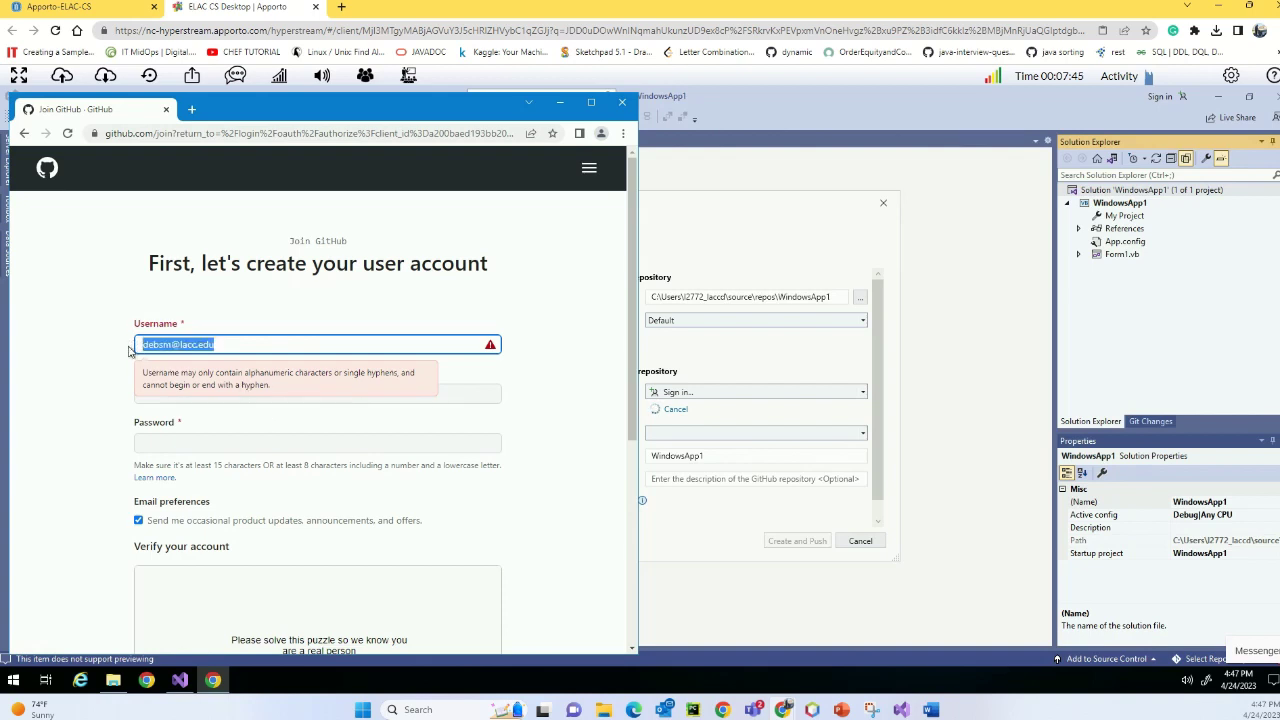
pyautogui.write('debsanka')
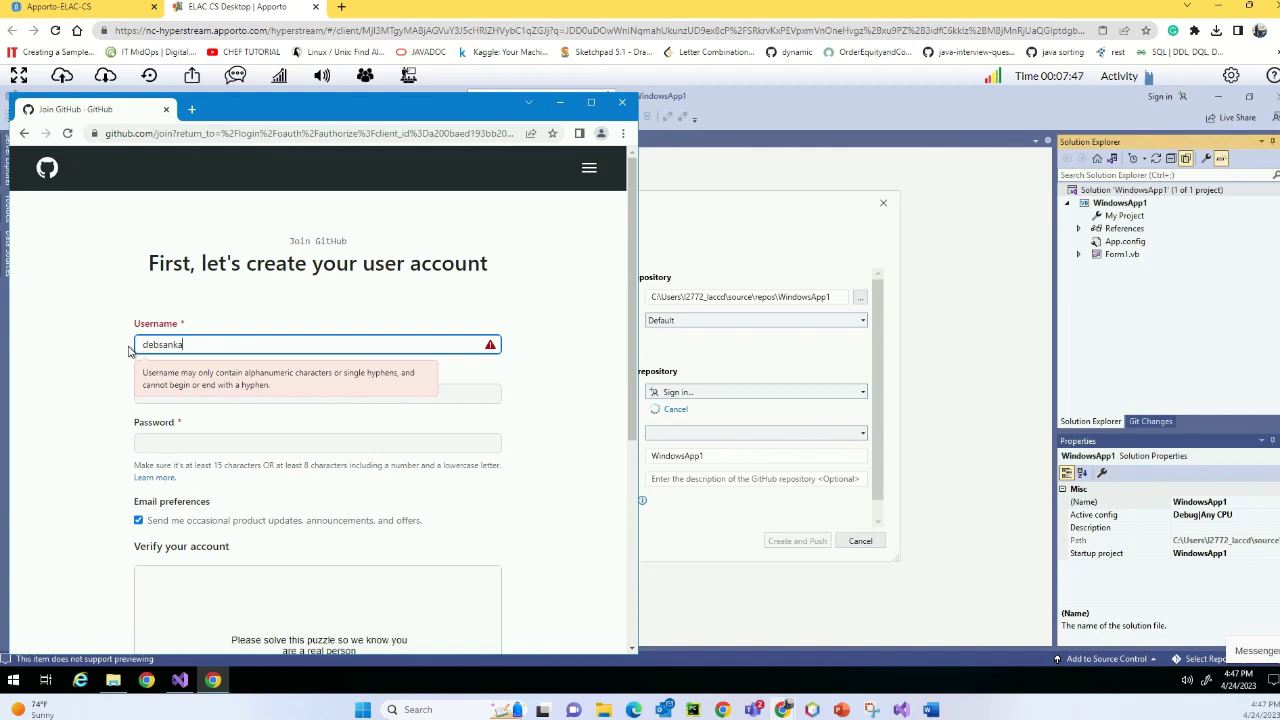
pyautogui.write('r1-')
pyautogui.press('BackSpace')
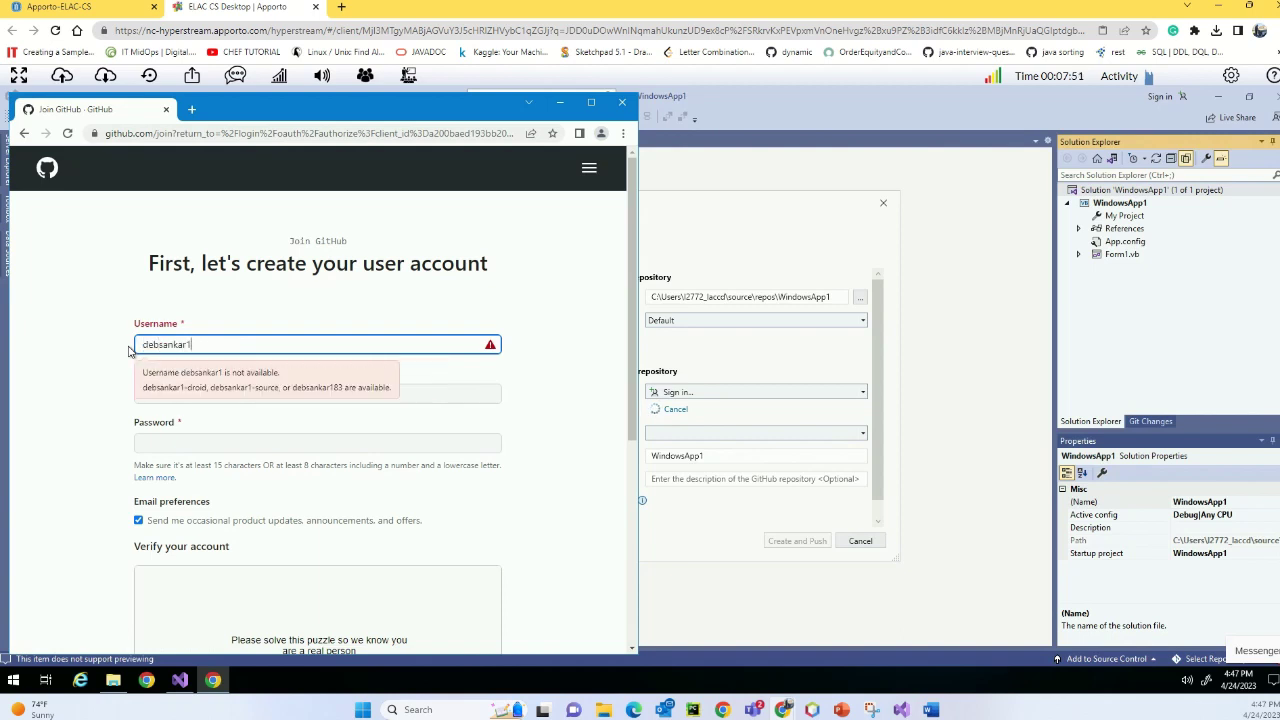
pyautogui.write('011')
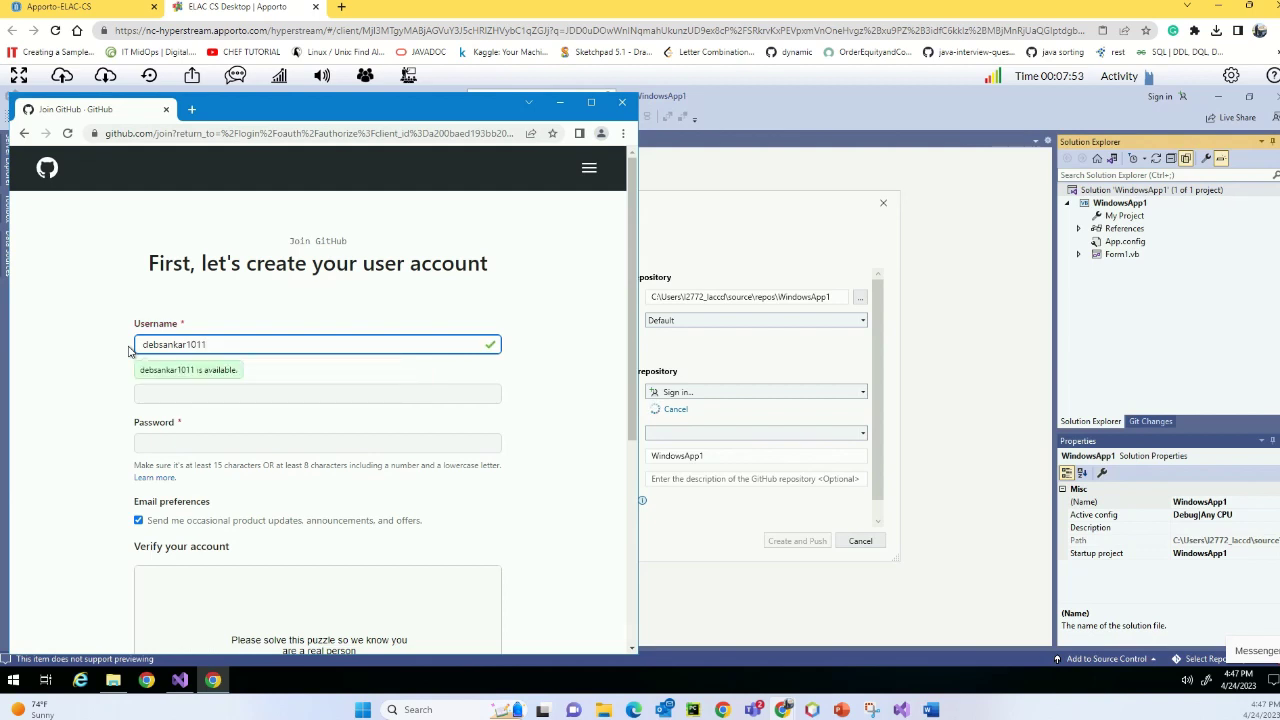
# - Begin filling the email and password fields, then return to the sign-in page
pyautogui.click(163, 394)
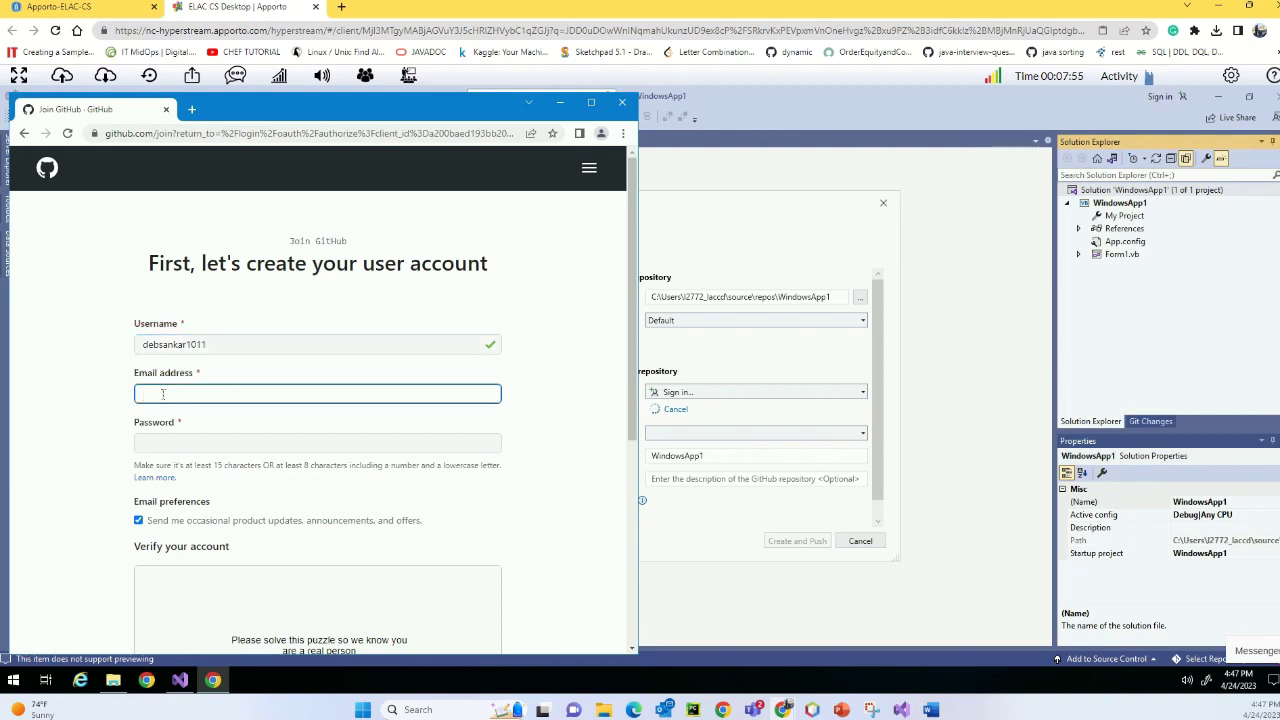
pyautogui.write('debsan')
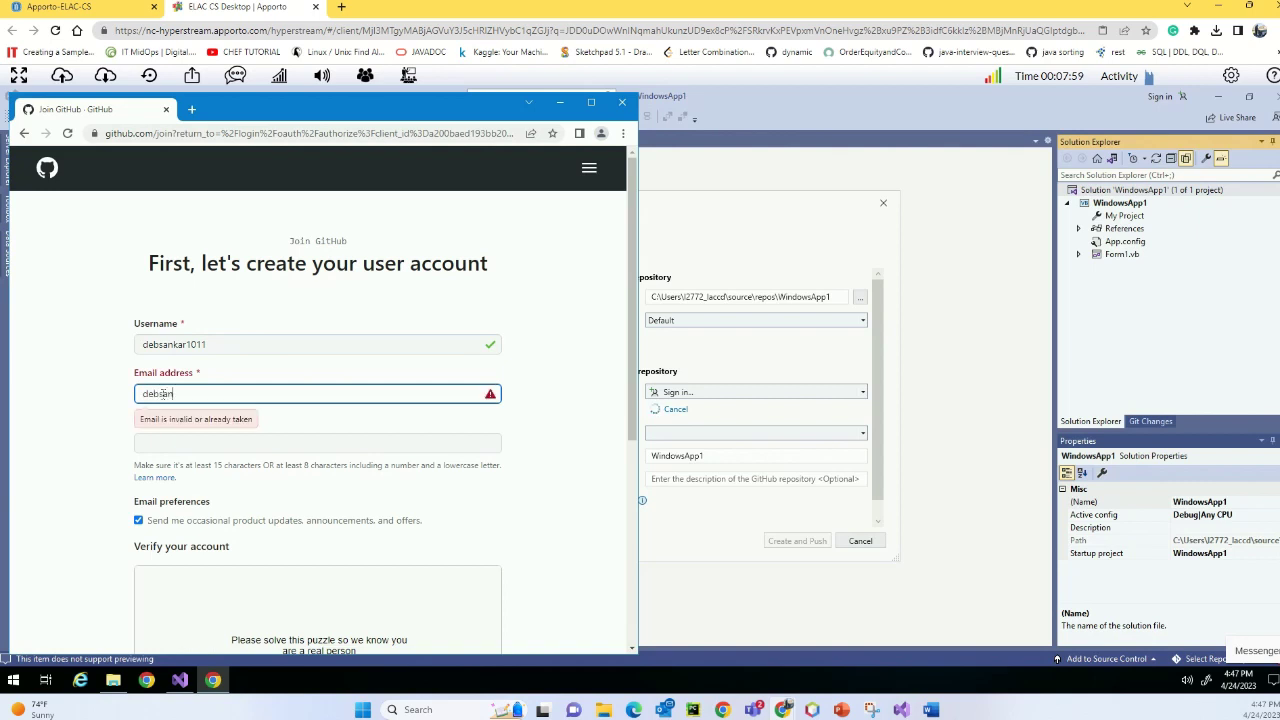
pyautogui.press('BackSpace')
pyautogui.press('BackSpace')
pyautogui.press('BackSpace')
pyautogui.press('BackSpace')
pyautogui.press('BackSpace')
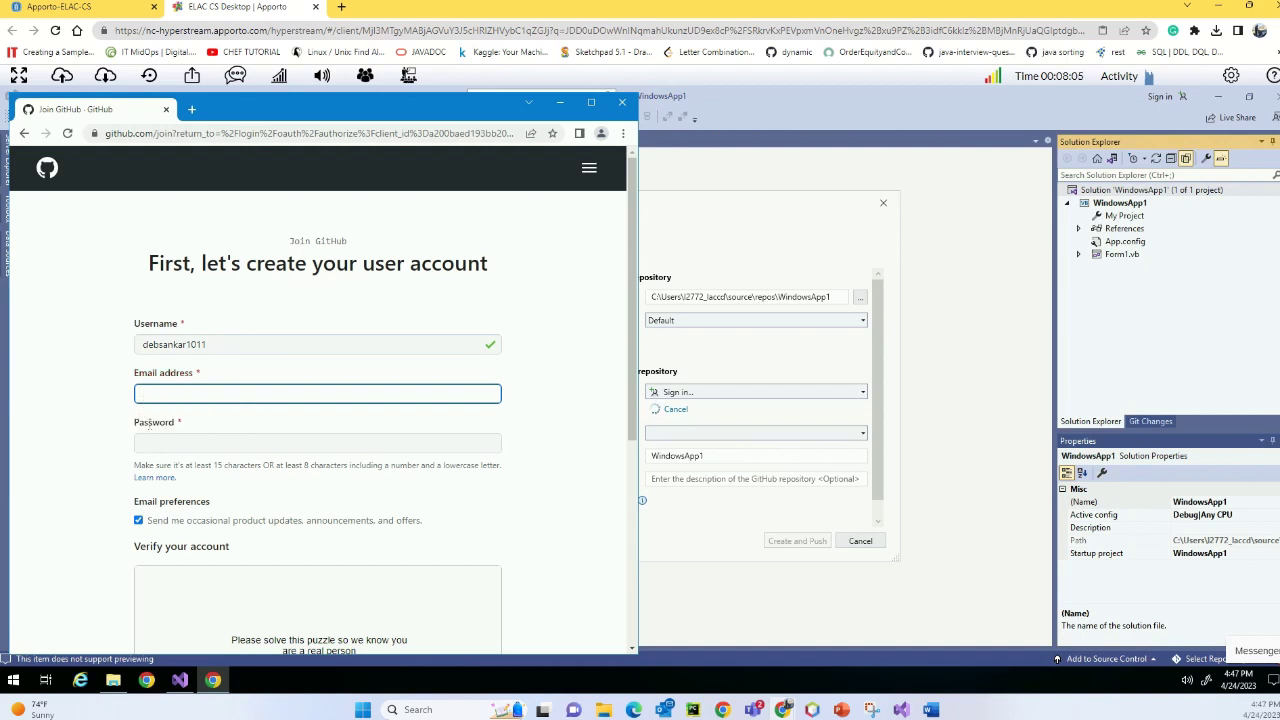
pyautogui.click(157, 437)
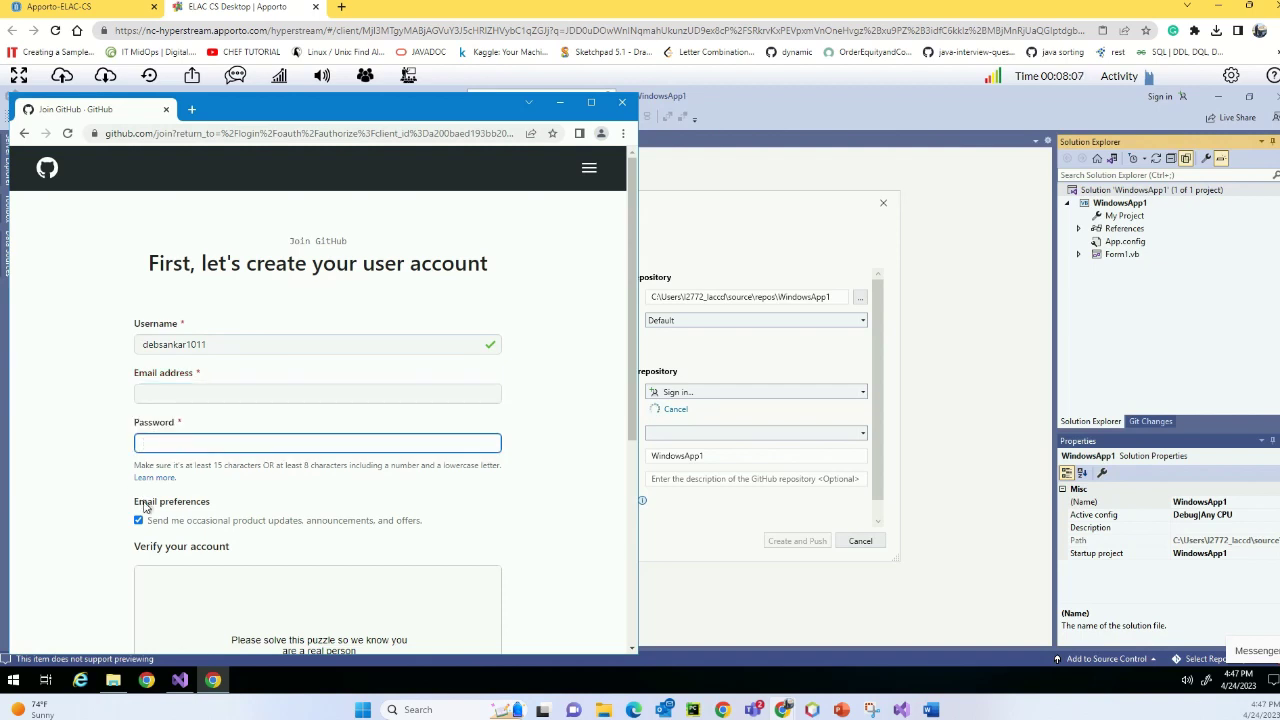
pyautogui.scroll(-3, 394, 494)
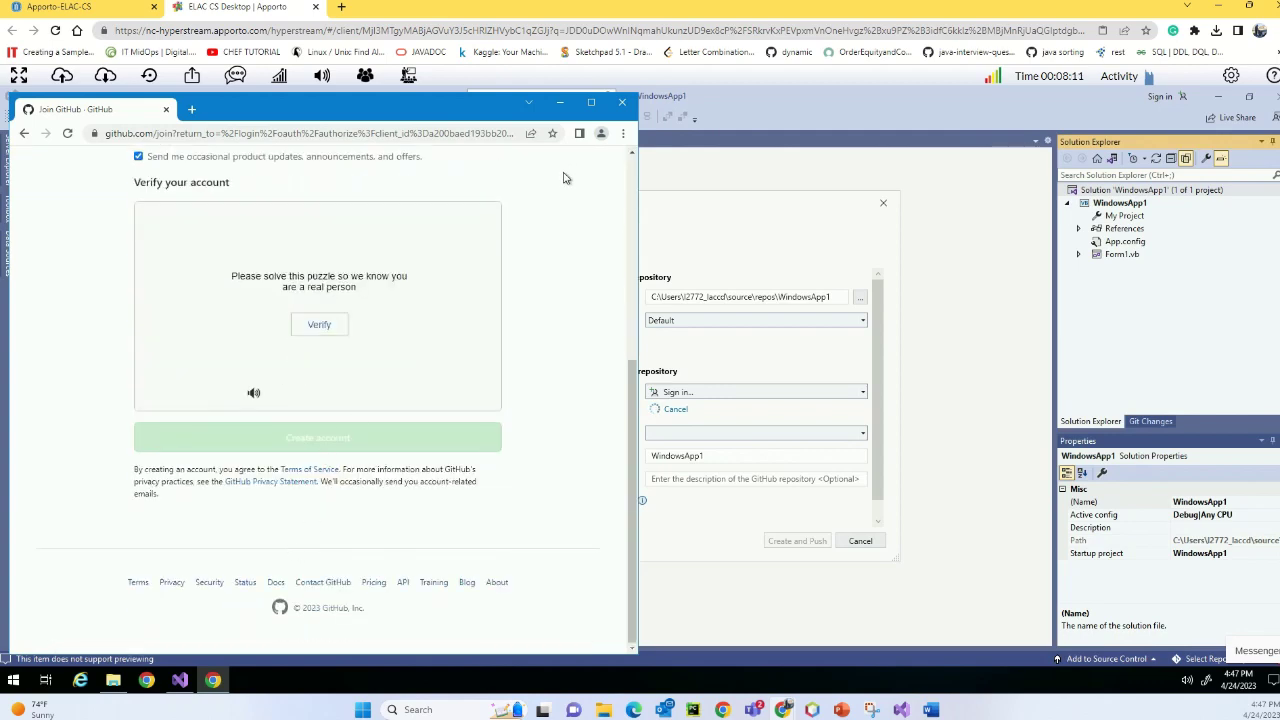
pyautogui.scroll(3, 558, 175)
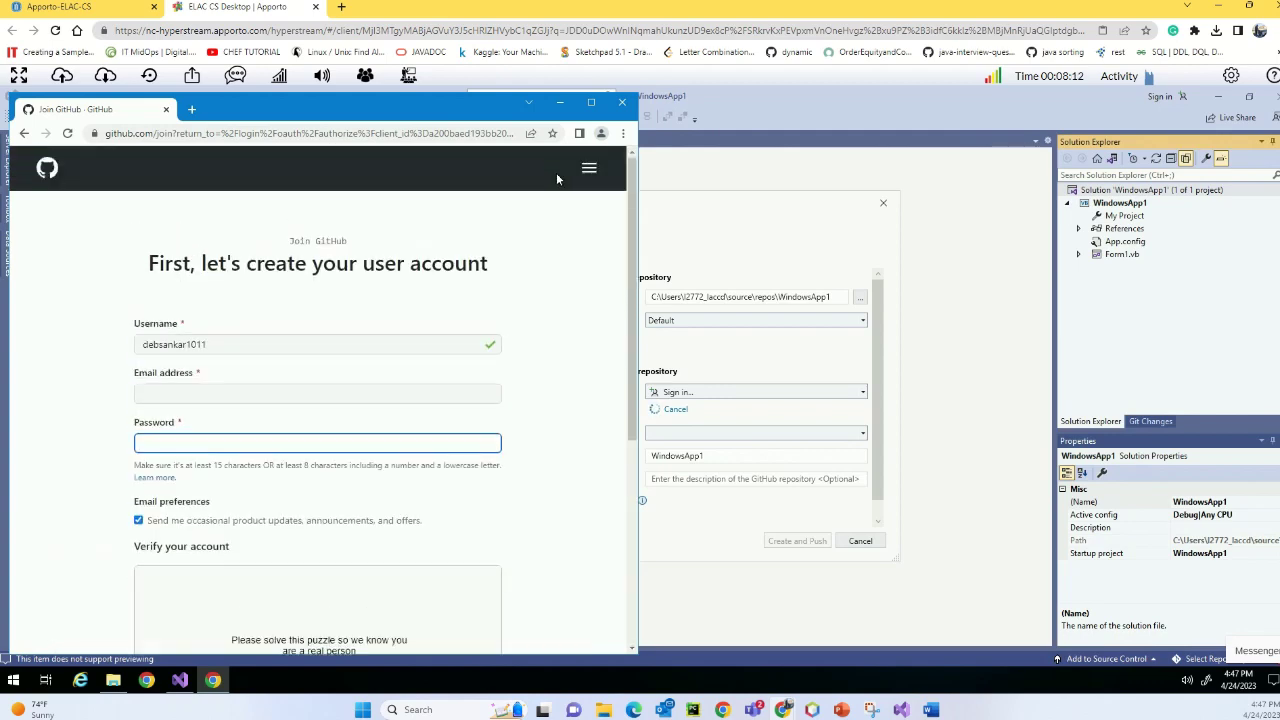
pyautogui.click(24, 133)
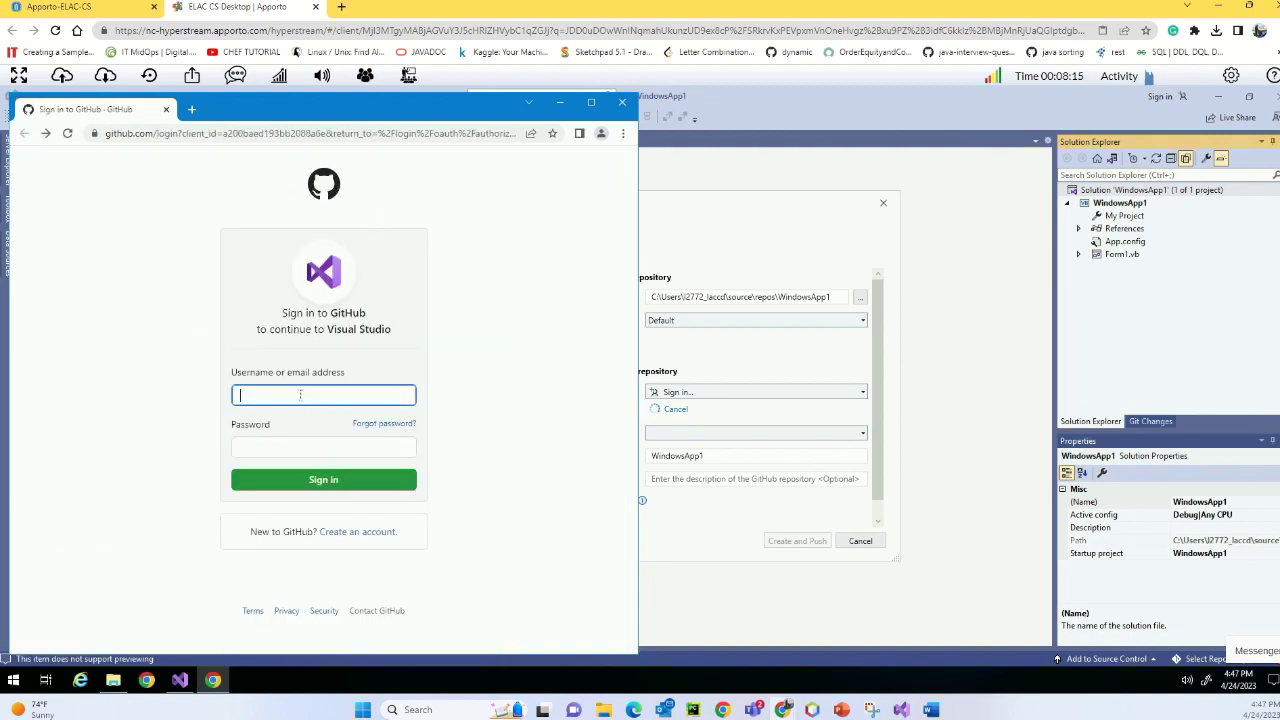
# - Sign in to GitHub with the existing account's username and password
pyautogui.write('dmf49')
pyautogui.click(296, 446)
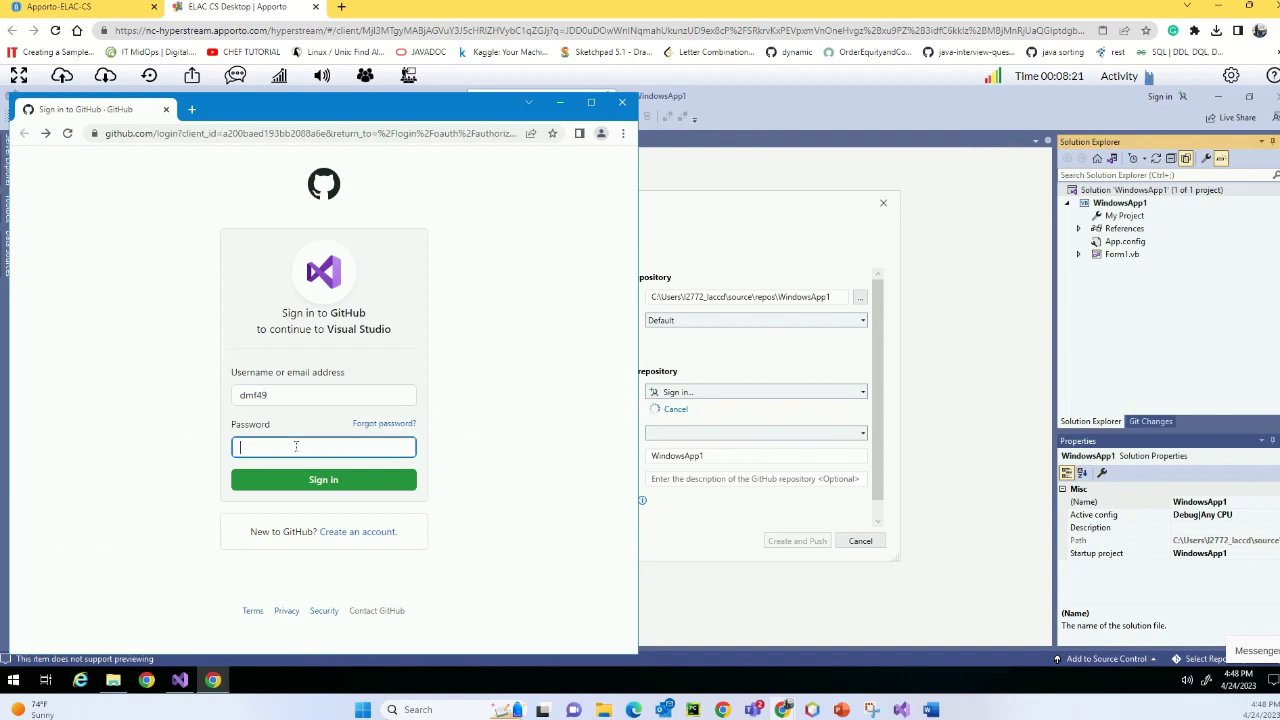
pyautogui.write('•••••••••')
pyautogui.press('Return')
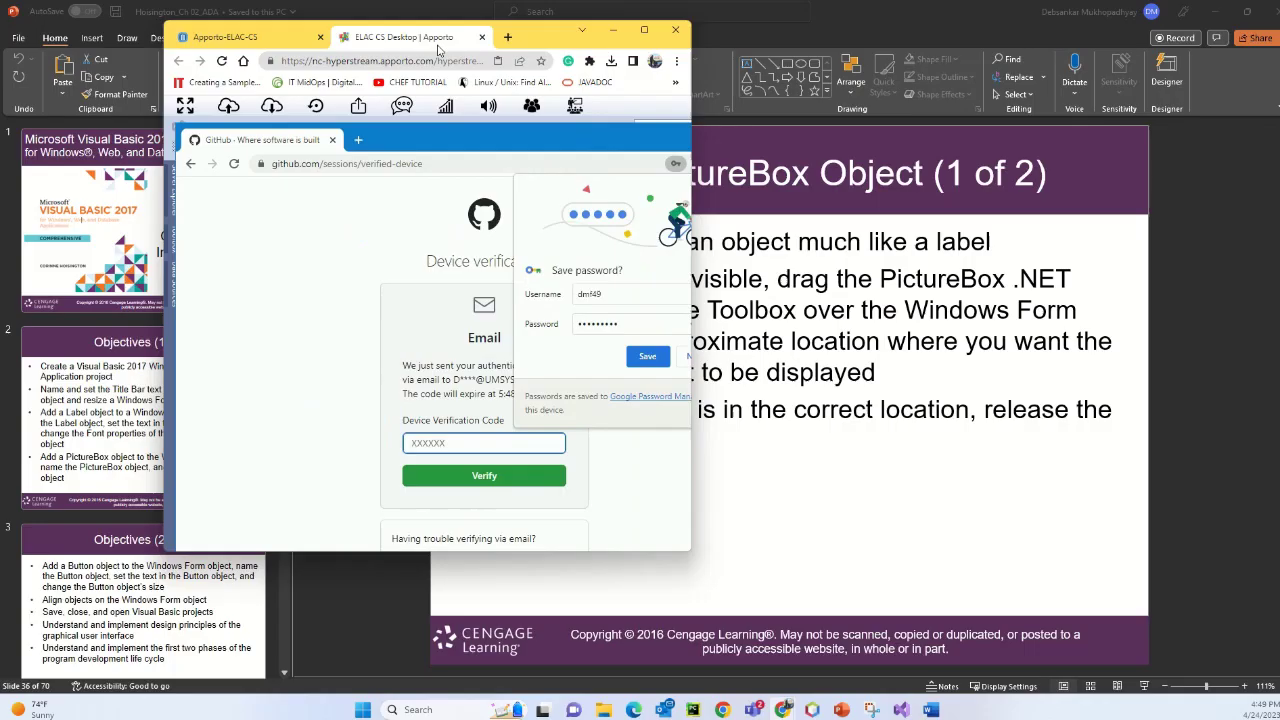
# - Close the Messenger panel and paste the emailed device verification code to verify
pyautogui.moveTo(397, 14); pyautogui.dragTo(492, 6)
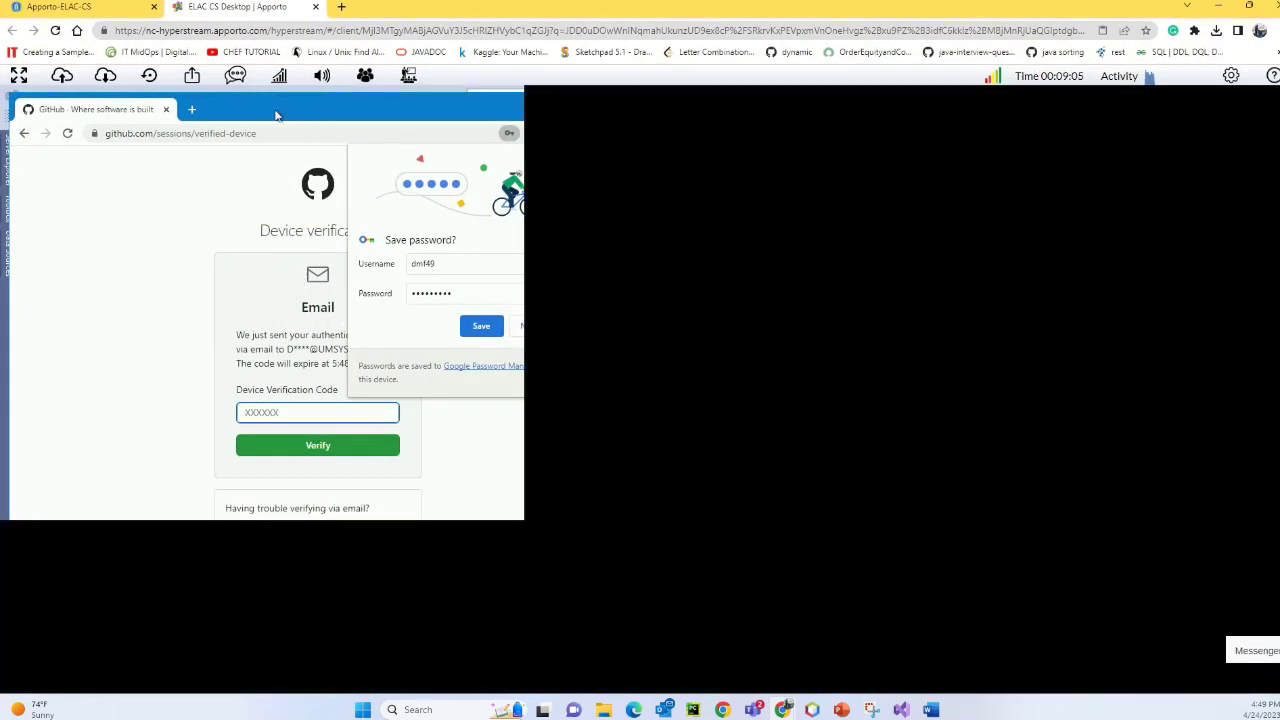
pyautogui.click(1252, 651)
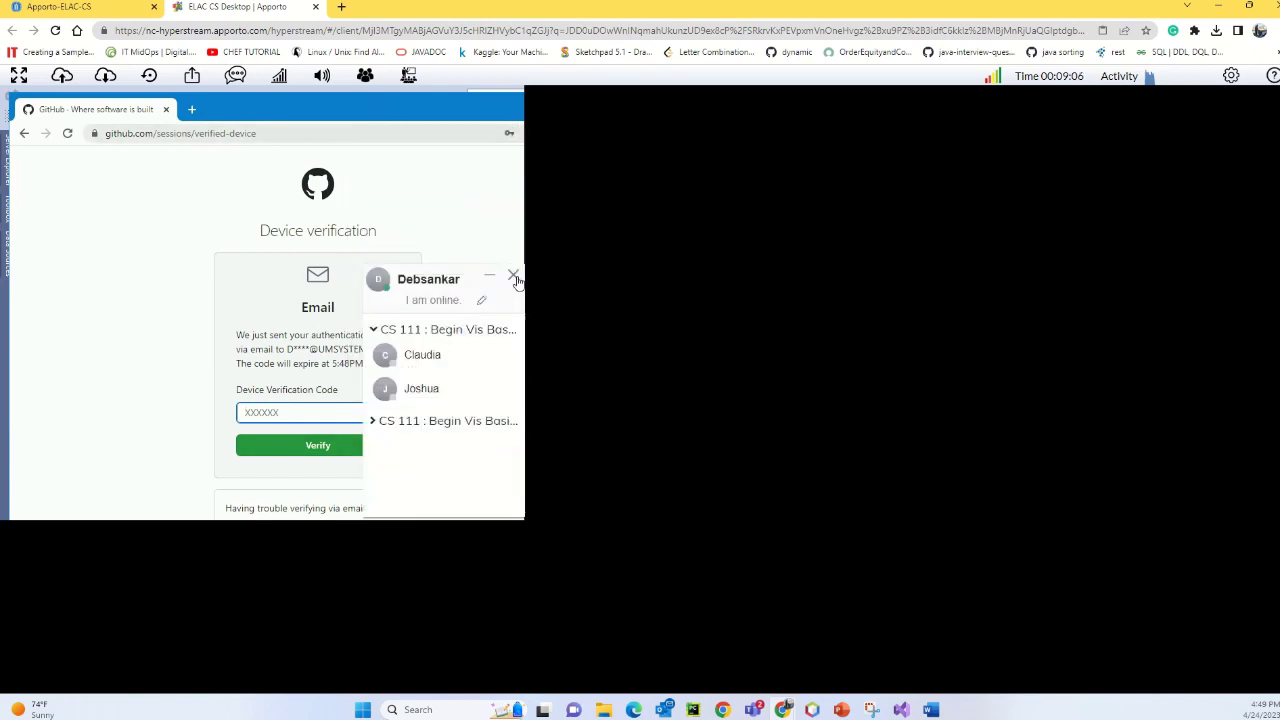
pyautogui.click(514, 275)
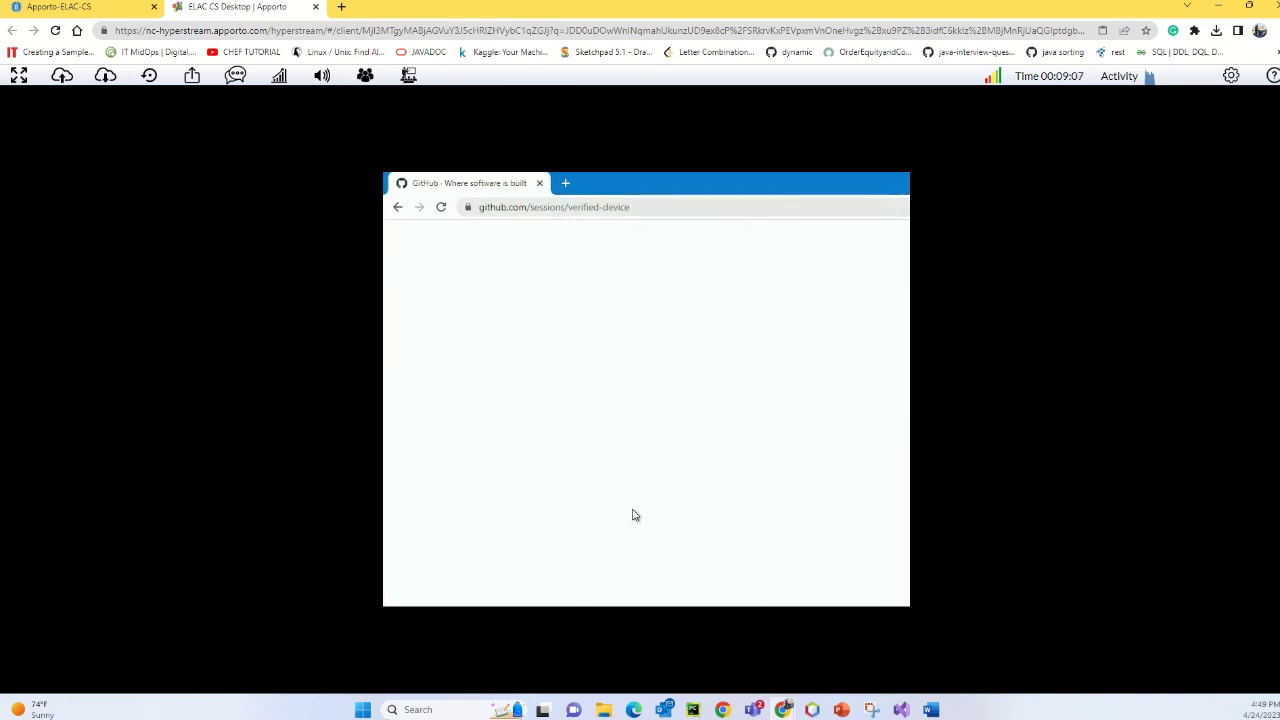
pyautogui.click(615, 495)
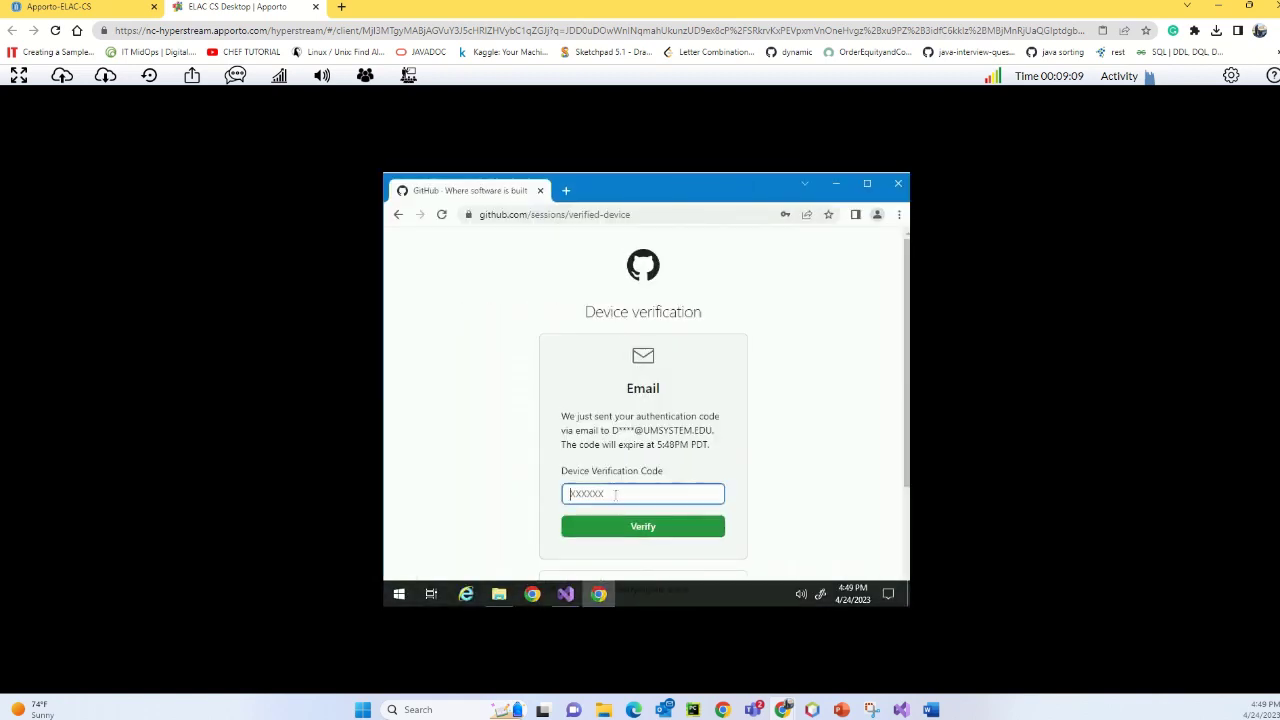
pyautogui.hotkey('ctrl', 'v')
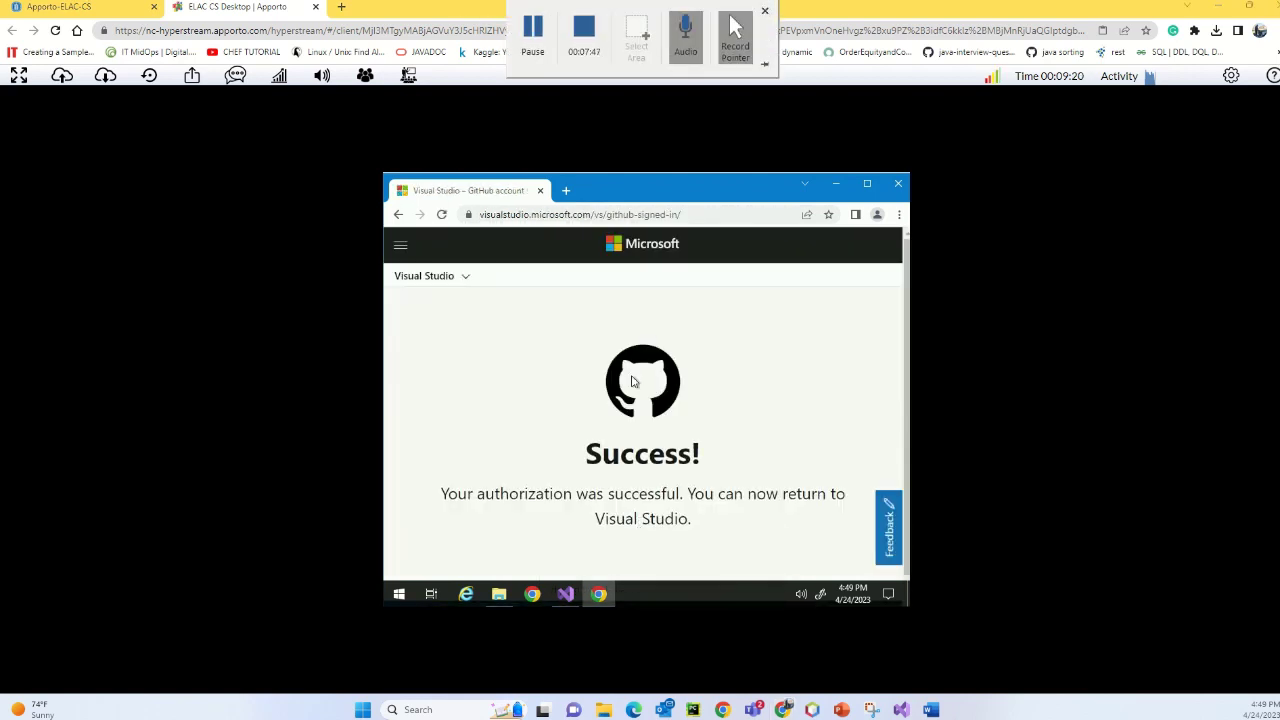
# - Move the Chrome window aside and bring Visual Studio's Create a Git repository dialog back to front
pyautogui.scroll(-1, 620, 400)
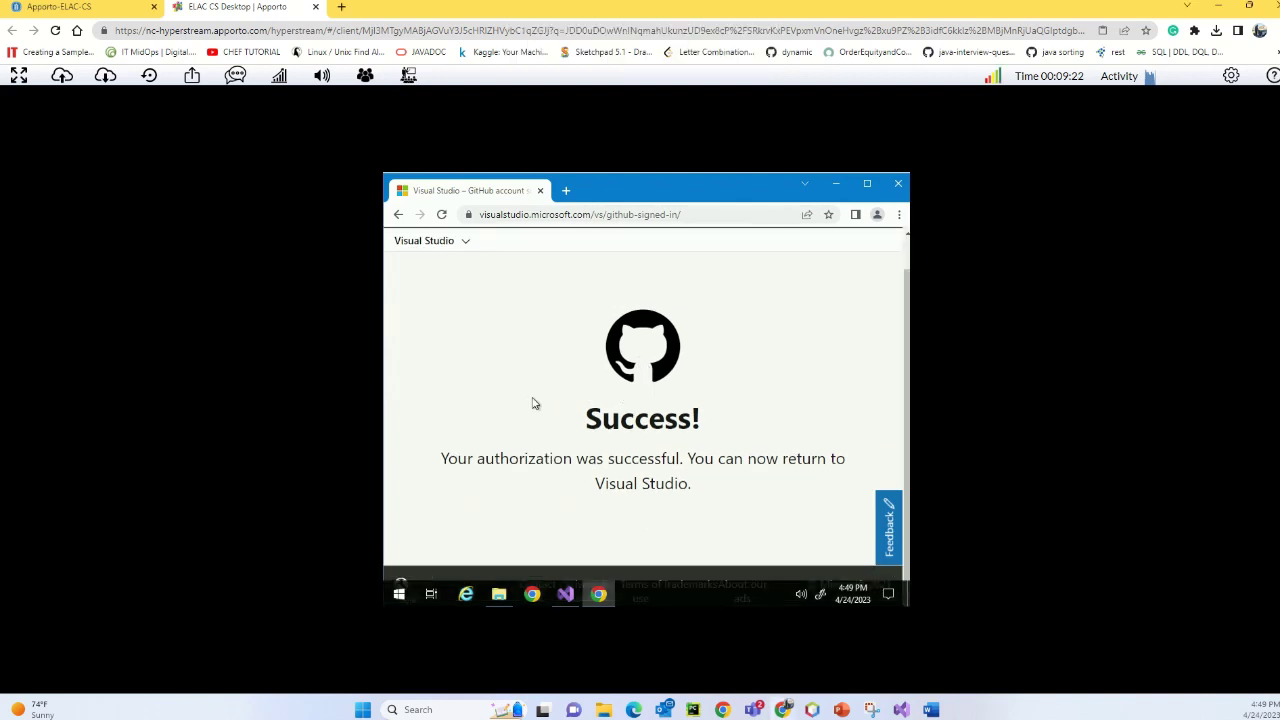
pyautogui.scroll(1, 532, 403)
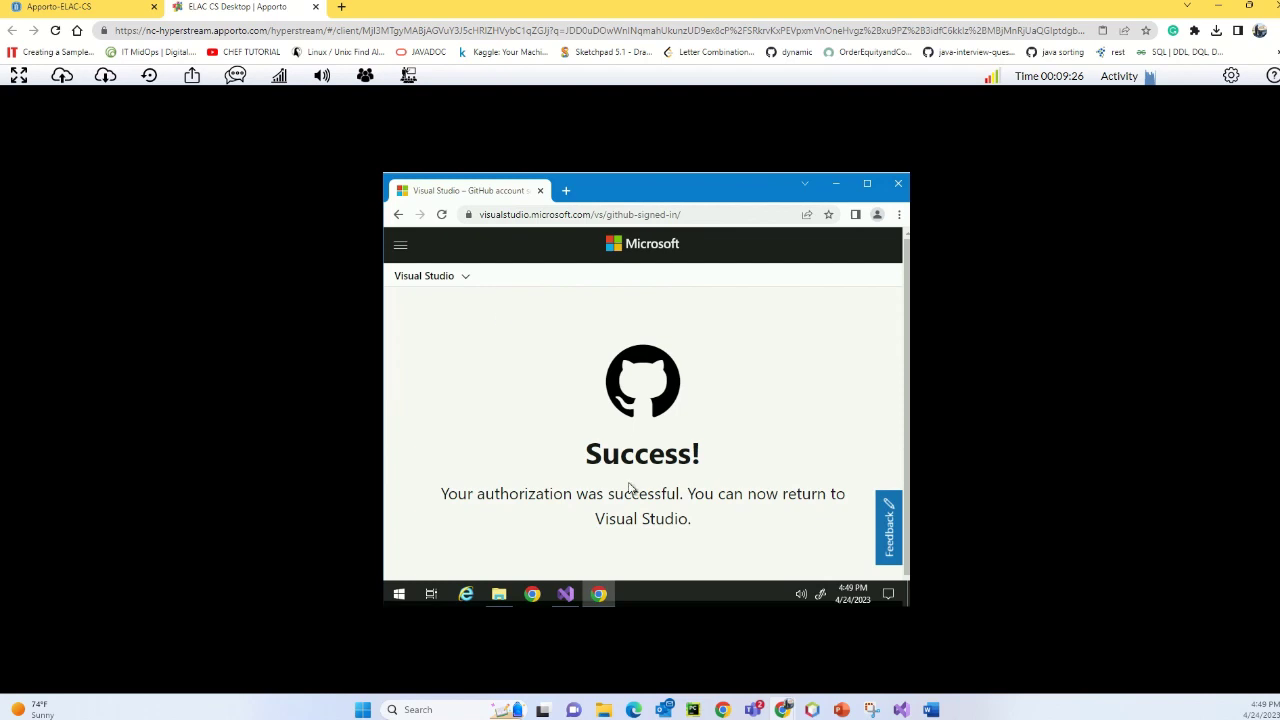
pyautogui.moveTo(628, 195); pyautogui.dragTo(765, 218)
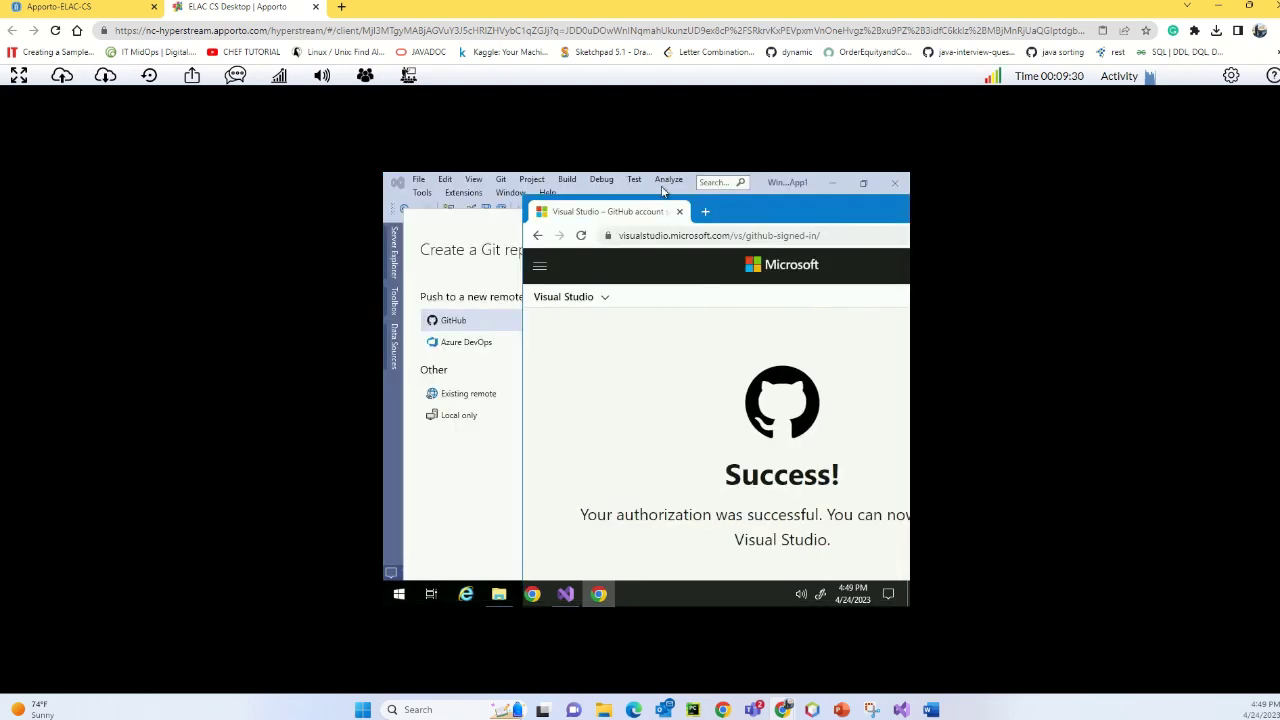
pyautogui.click(465, 265)
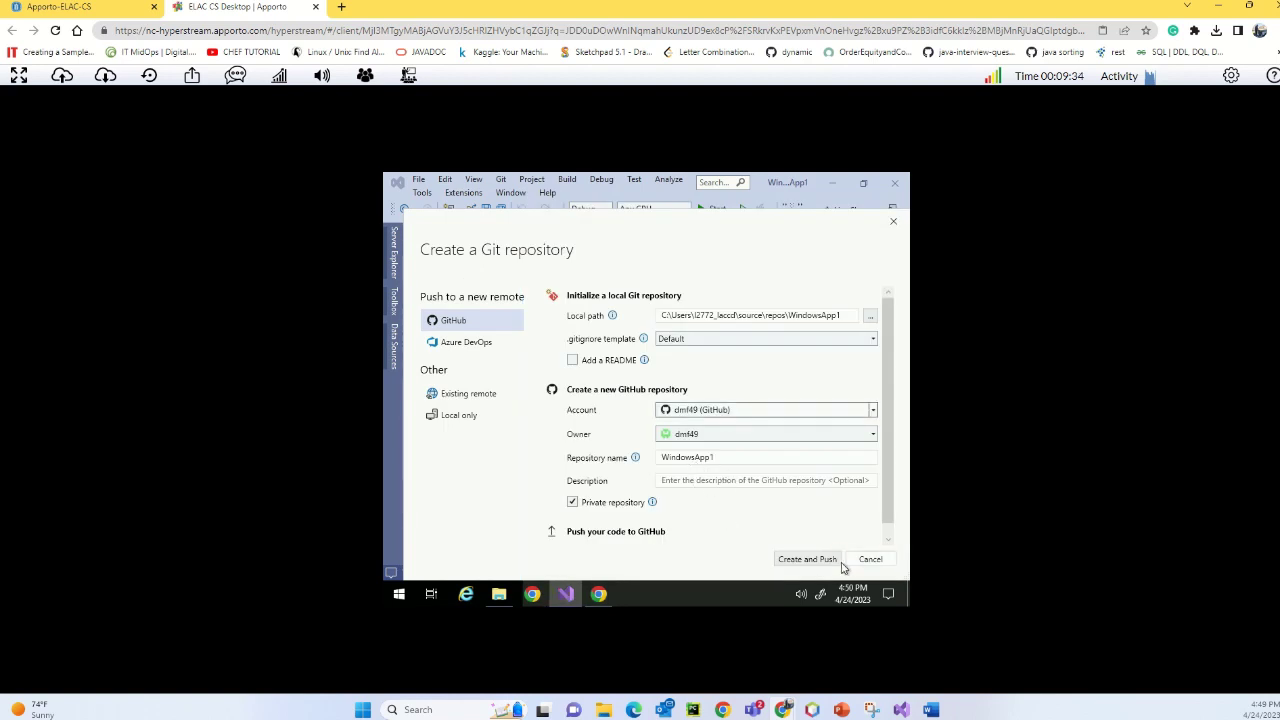
# - Use Create and Push to publish the project to the new private WindowsApp1 GitHub repository
pyautogui.click(806, 559)
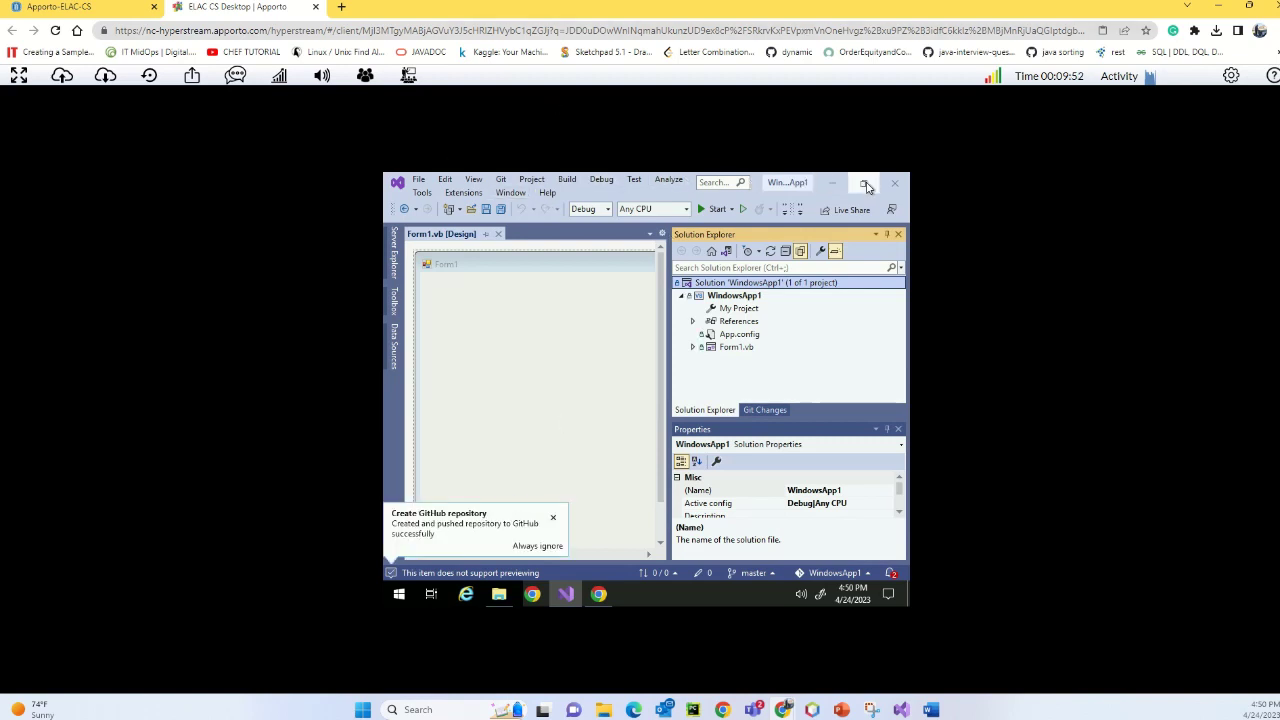
# - Open a new Chrome tab and load github.com
pyautogui.click(341, 7)
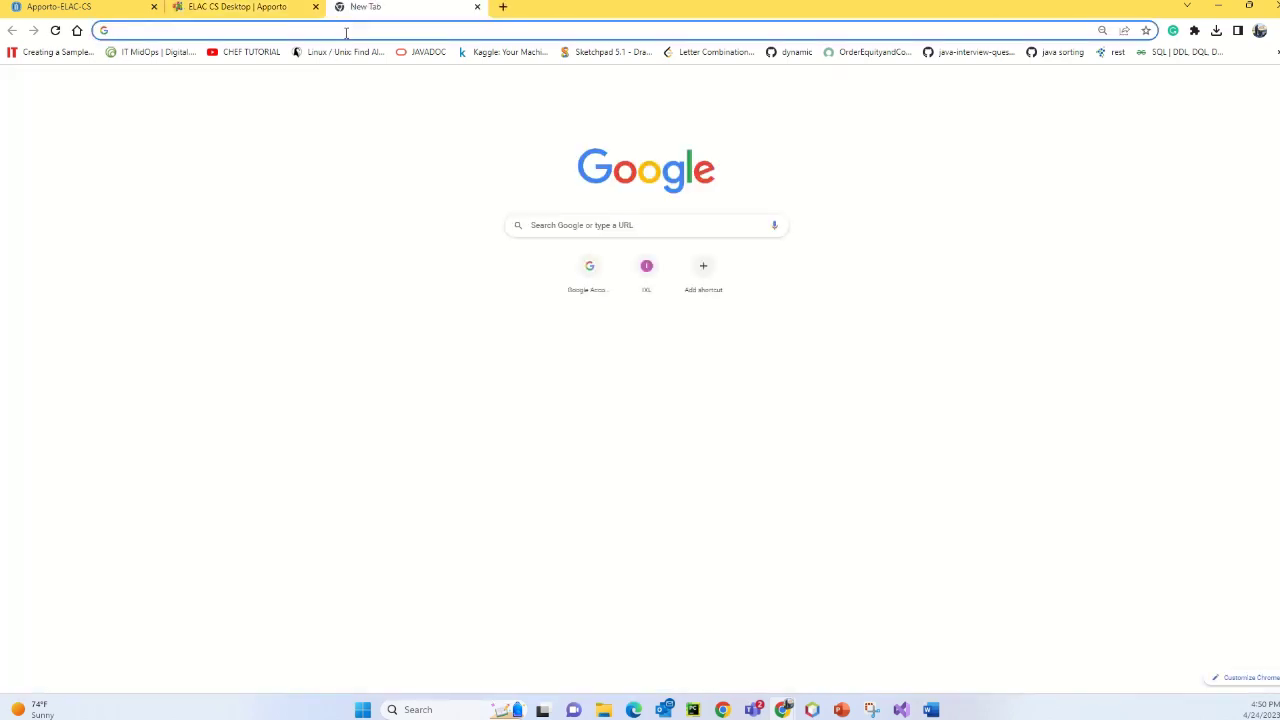
pyautogui.click(346, 33)
pyautogui.write('git')
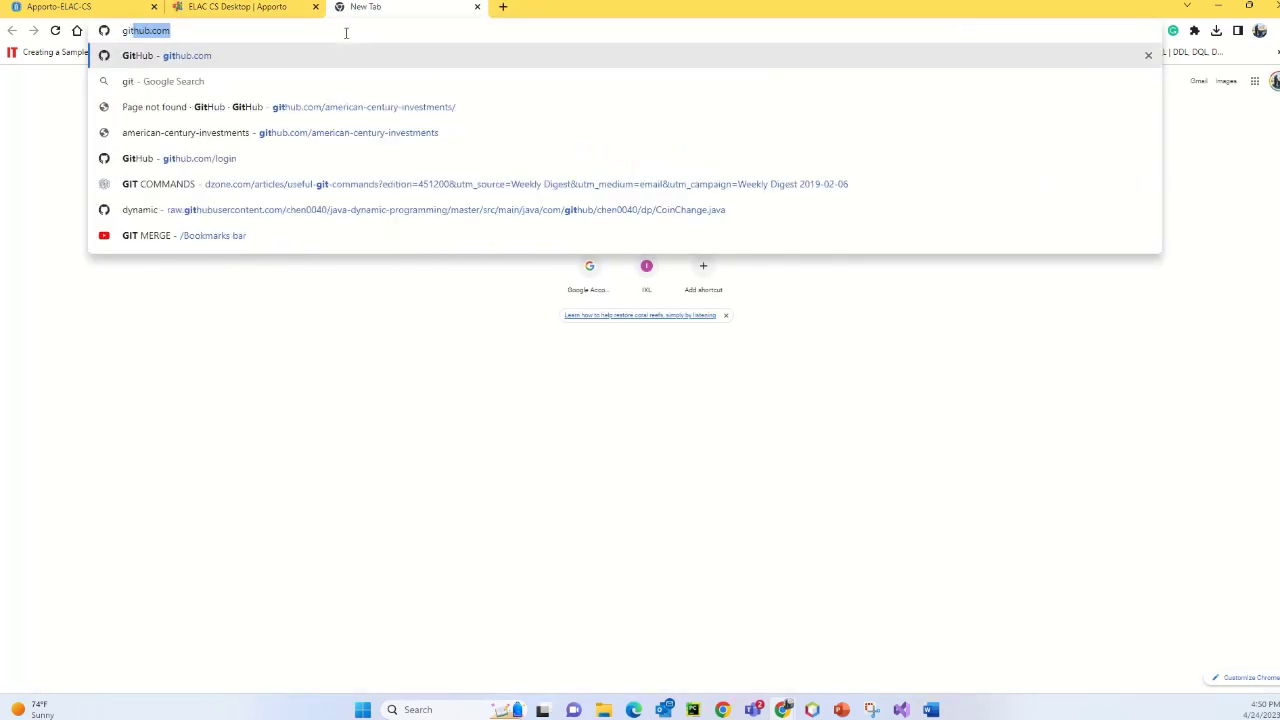
pyautogui.press('Return')
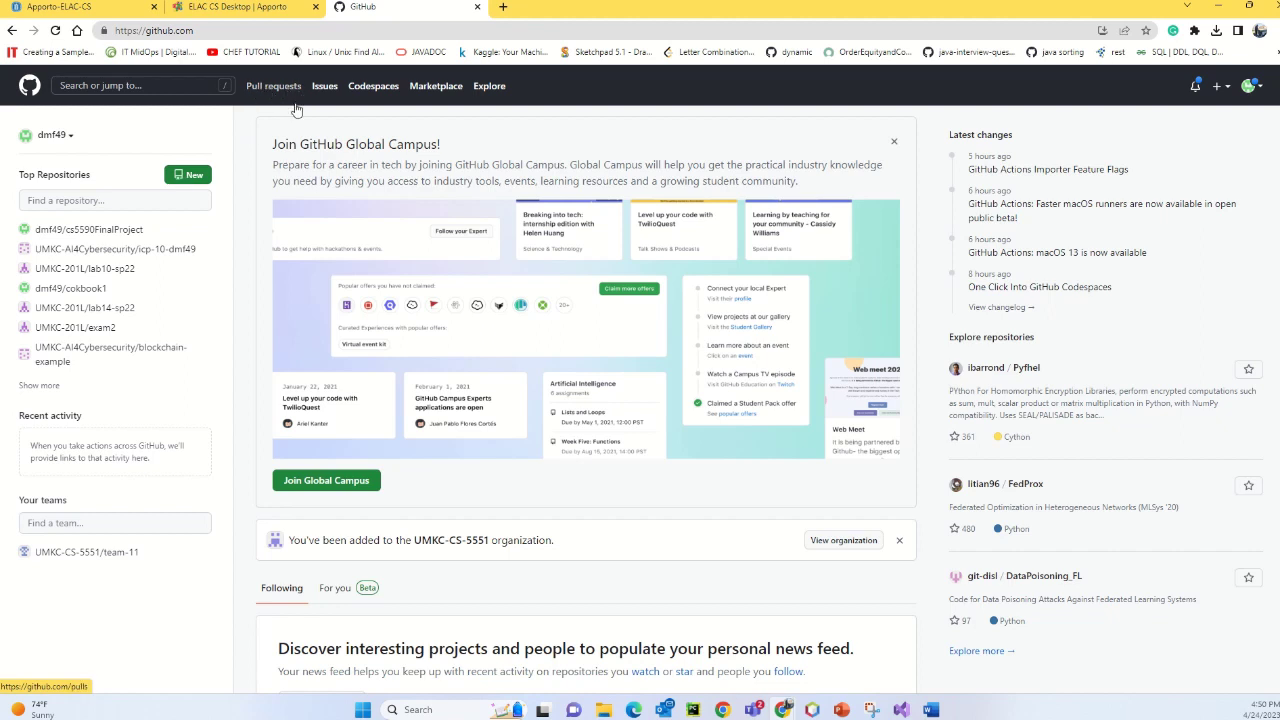
# - From the account menu's Your repositories list, open the private WindowsApp1 repository to see its files
pyautogui.moveTo(90, 230)
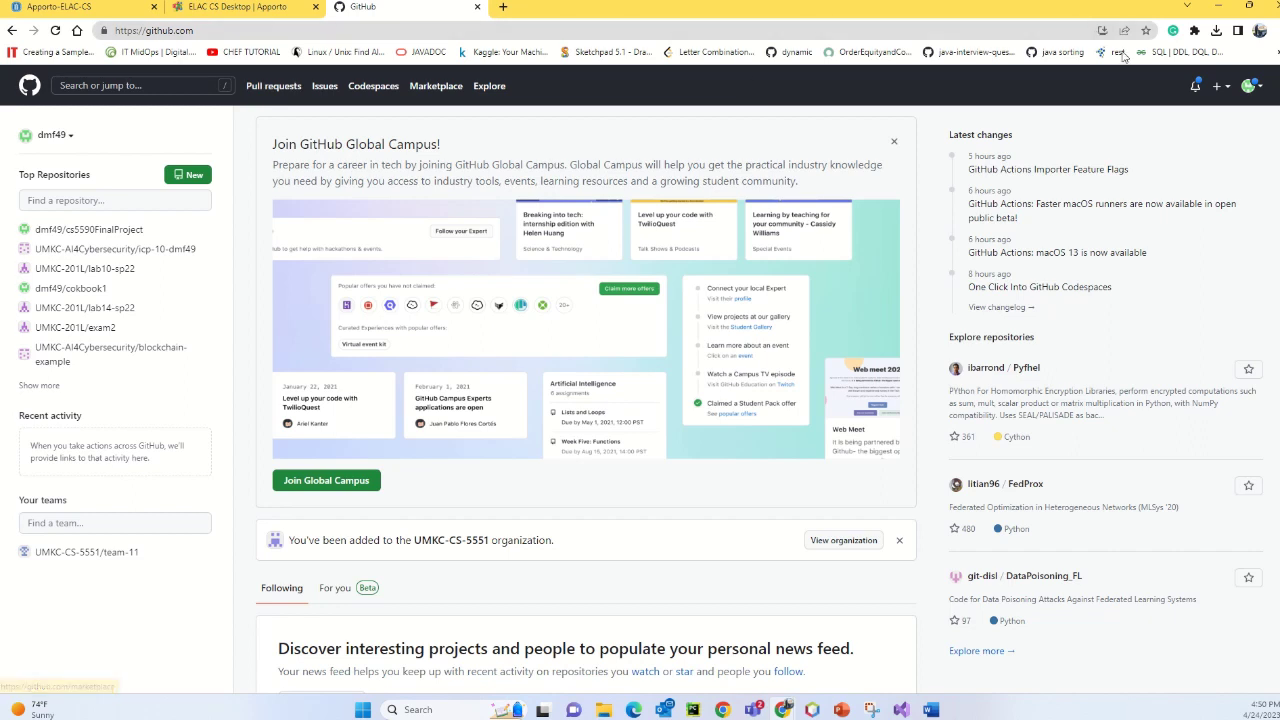
pyautogui.click(1247, 86)
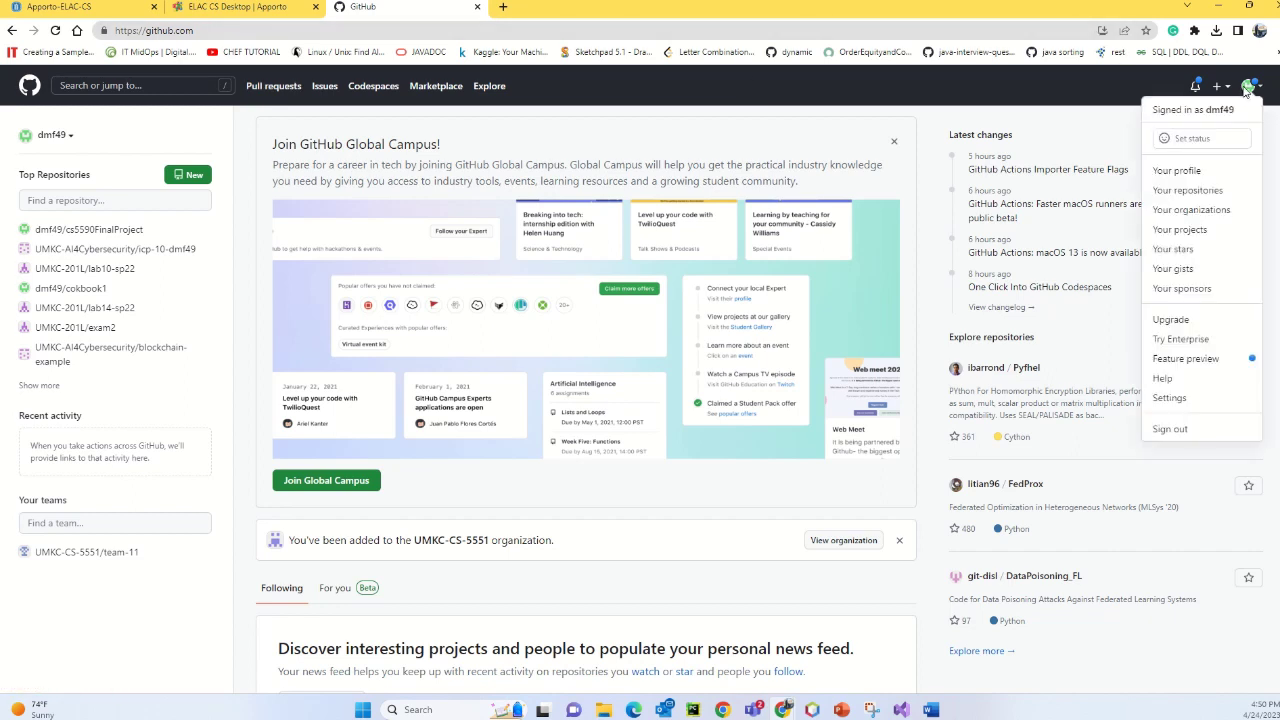
pyautogui.click(1203, 195)
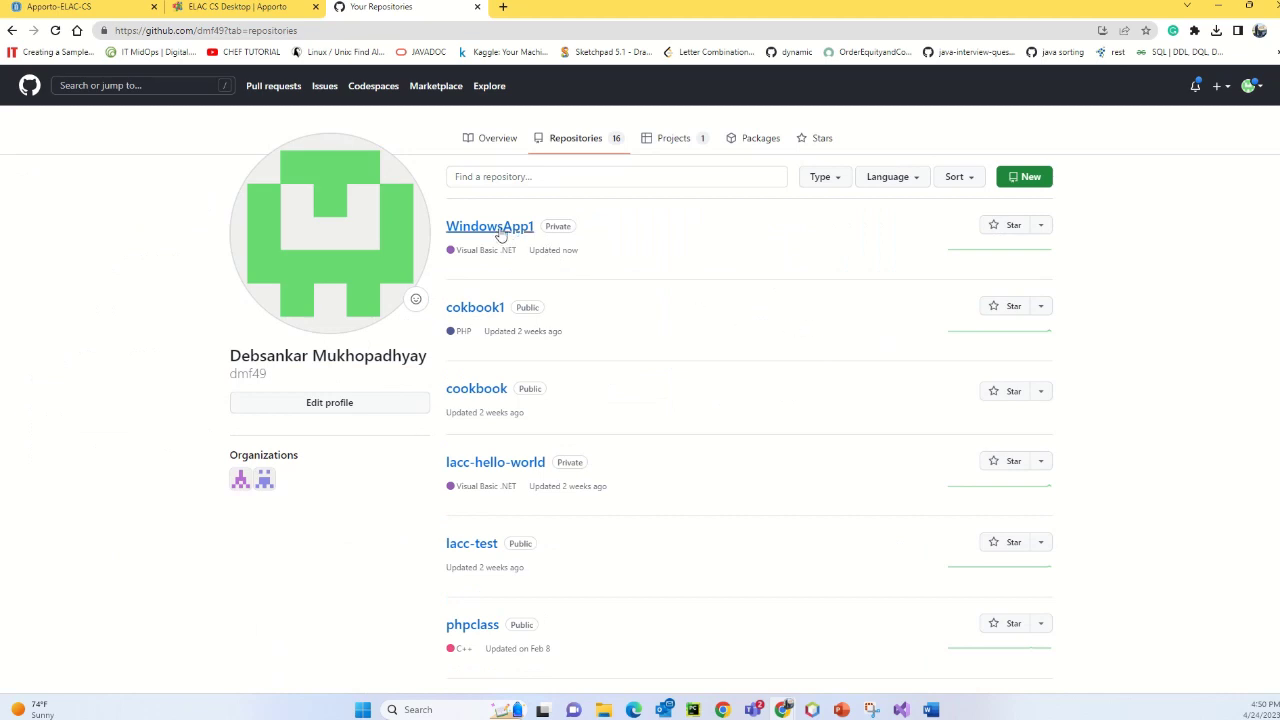
pyautogui.click(501, 232)
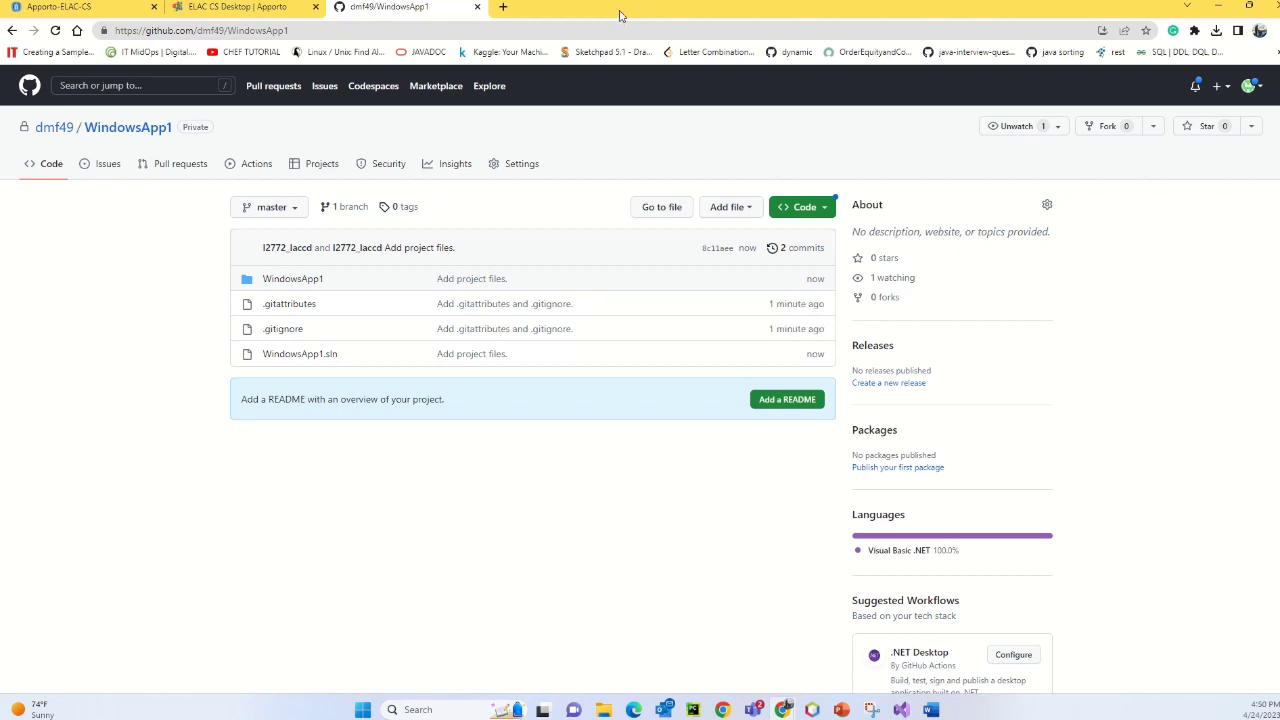
pyautogui.moveTo(577, 5)
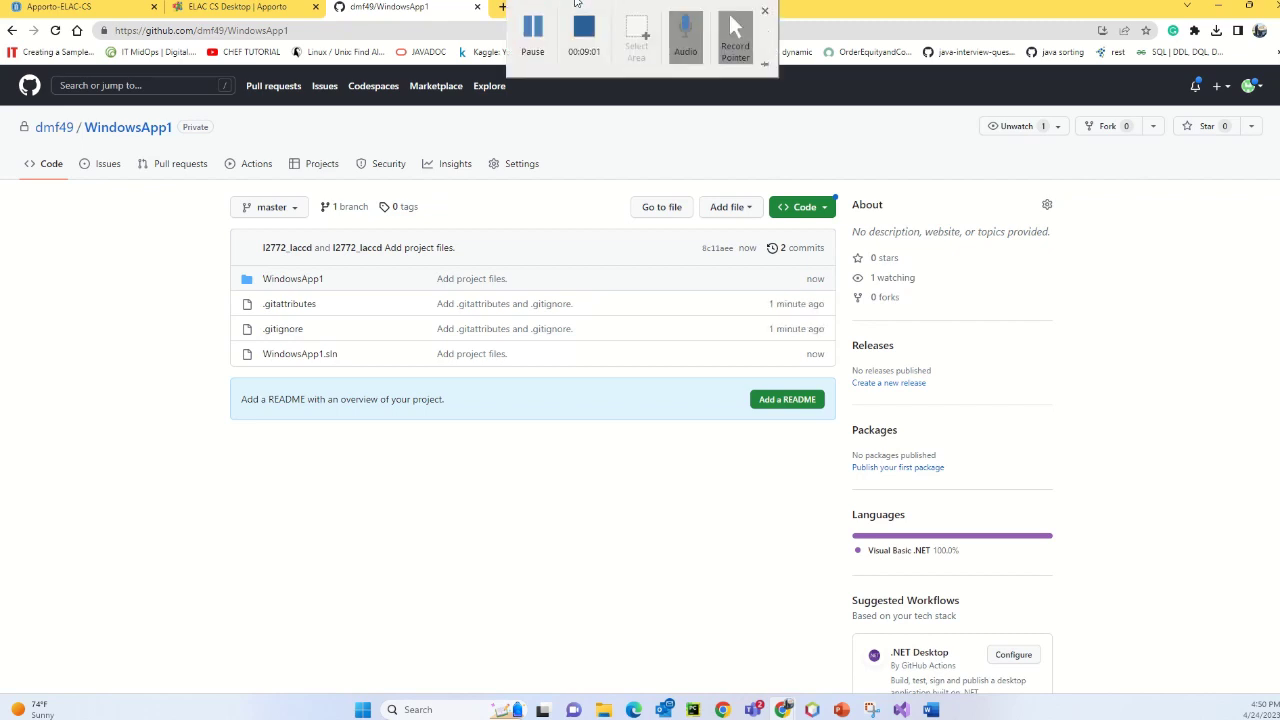